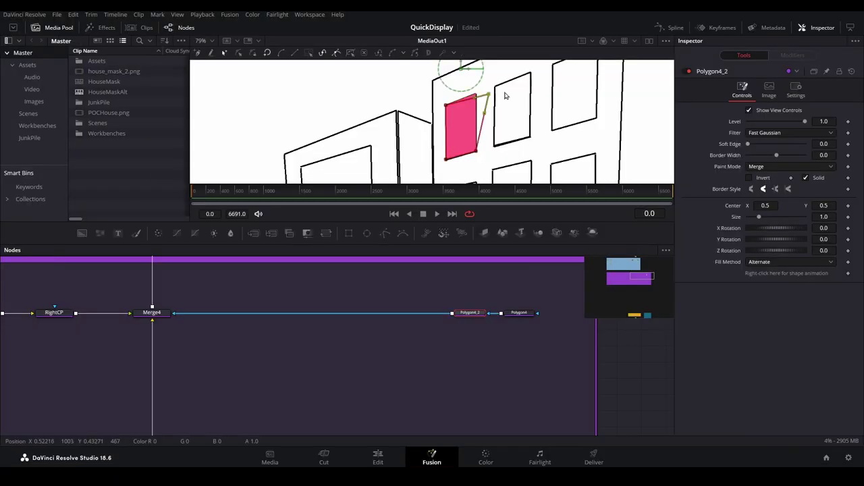
Drag one polygon point to reshape the pink window mask, then move the node view elsewhere.
drag(506, 93, 532, 77)
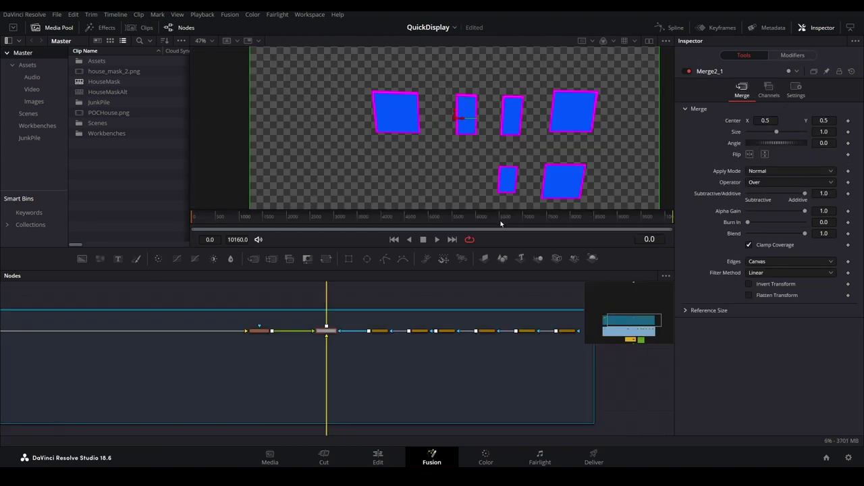
click(634, 343)
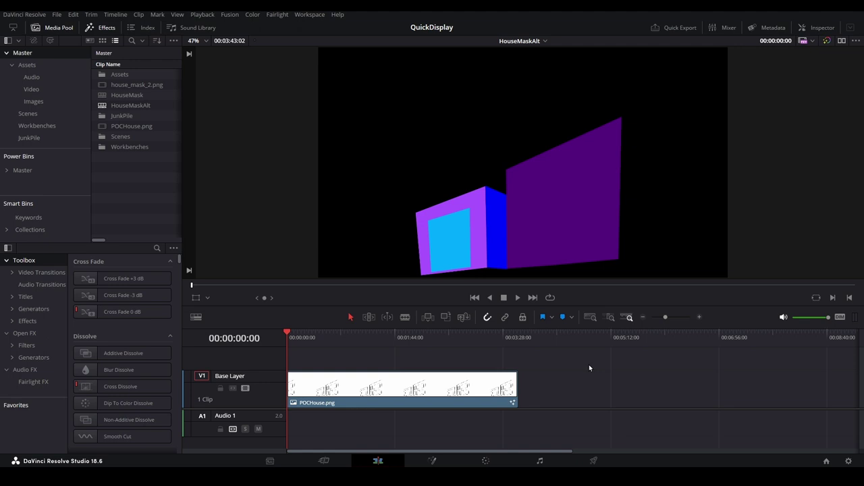
Add a new Video 2 track and name it Windows Layer.
right_click(277, 364)
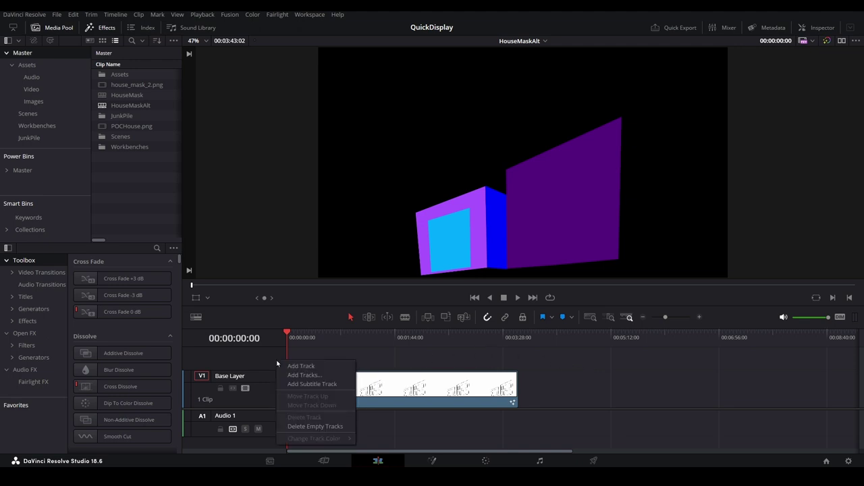
click(284, 366)
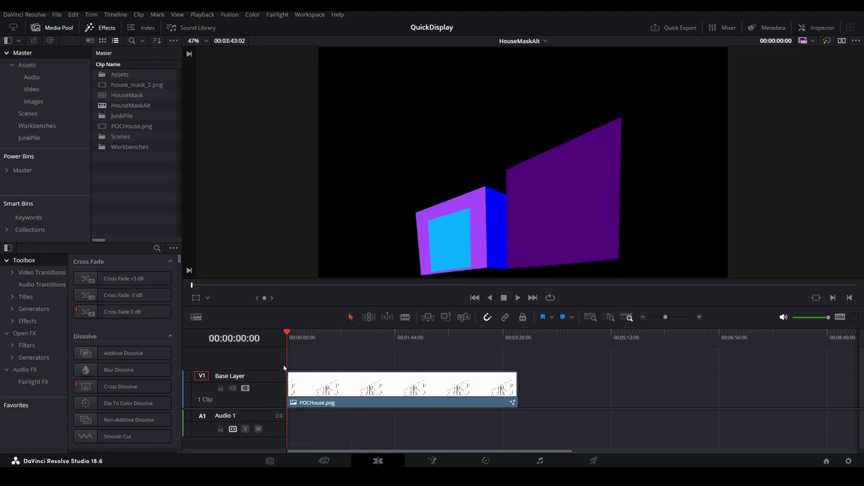
scroll(284, 367, up, 2)
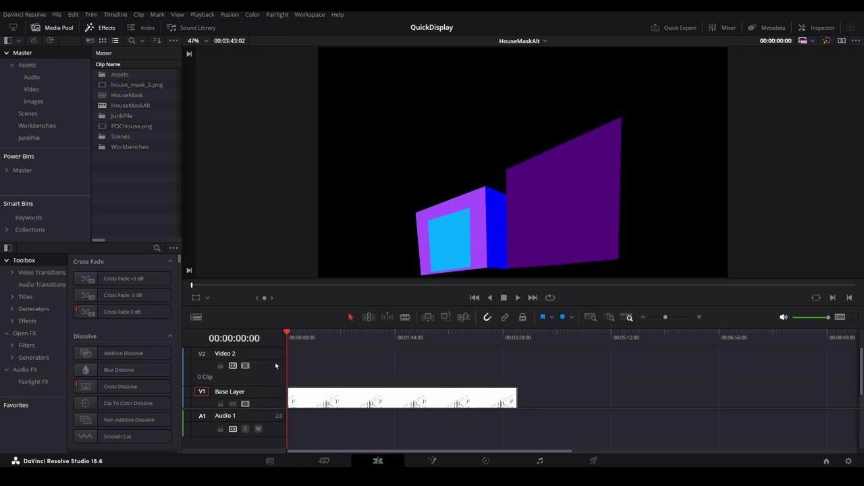
double_click(236, 356)
drag(236, 356, 214, 353)
text(Windows Layer)
key(Return)
Copy the POCHouse.png clip from the Base Layer track.
scroll(555, 369, up, 1)
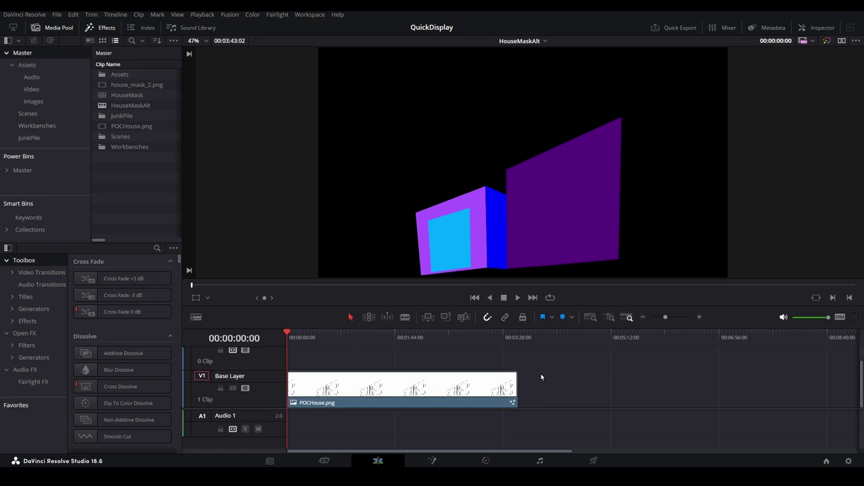
click(497, 392)
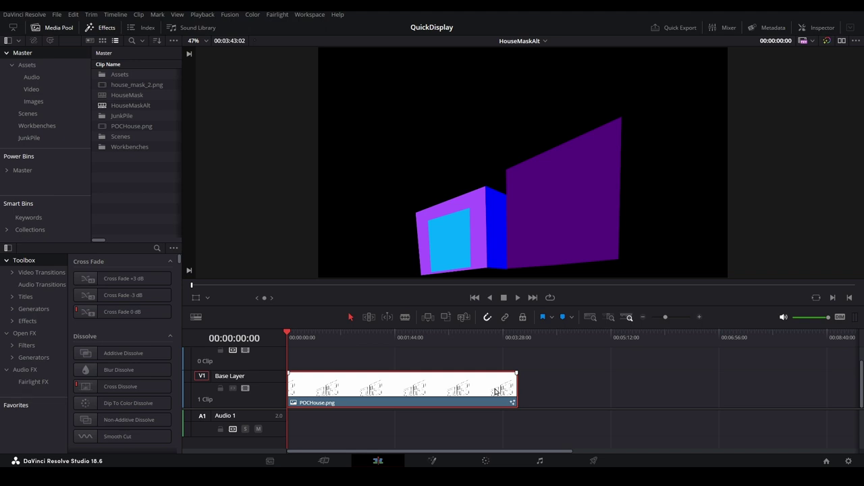
right_click(496, 391)
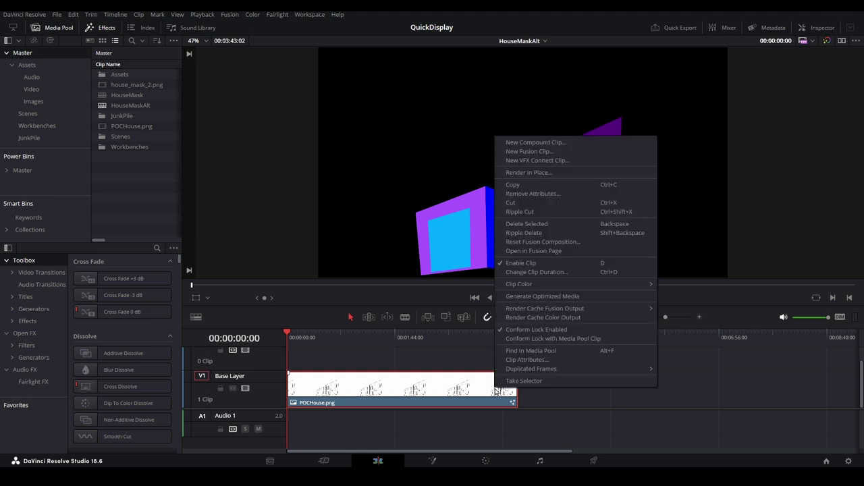
click(520, 185)
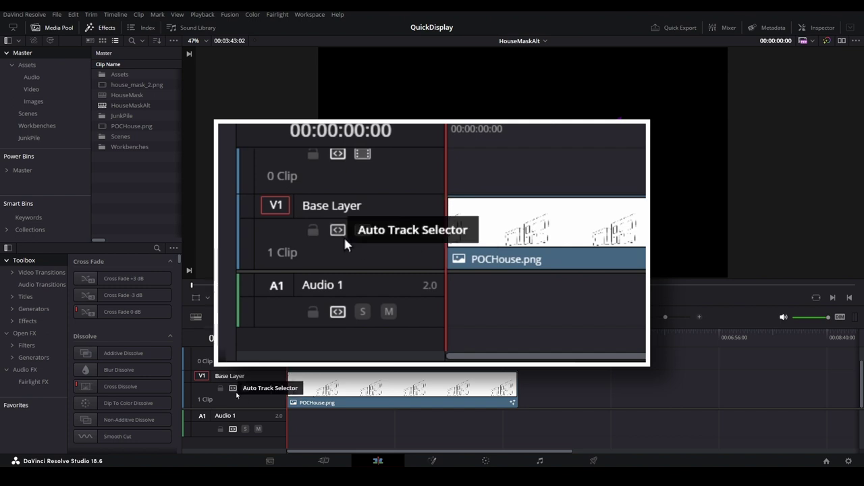
Turn off V1's Auto Track Selector and paste the POCHouse.png copy onto the Windows Layer track.
click(244, 388)
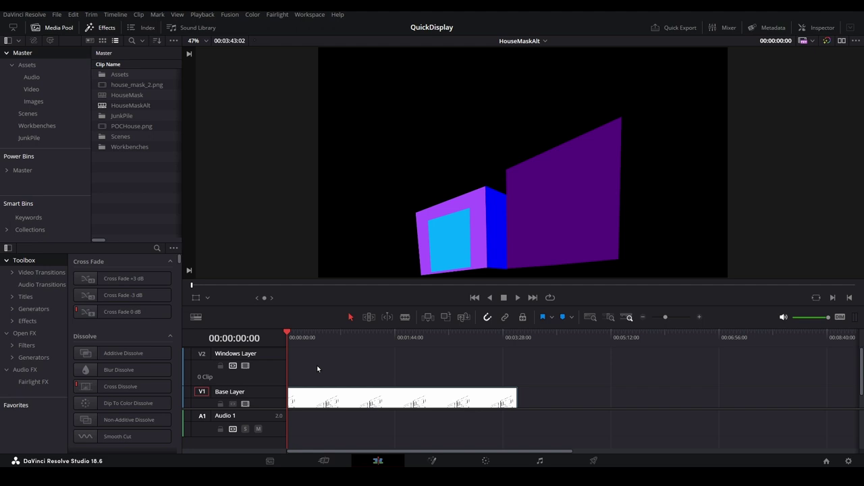
key(ctrl+v)
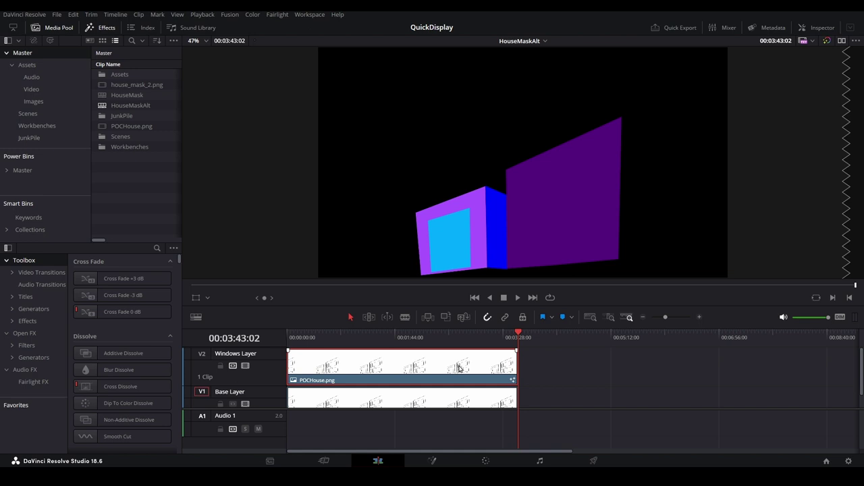
right_click(459, 368)
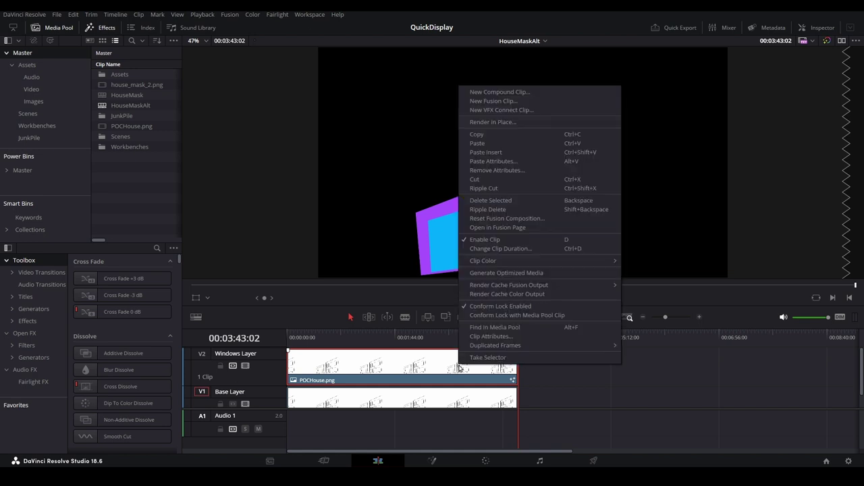
click(574, 382)
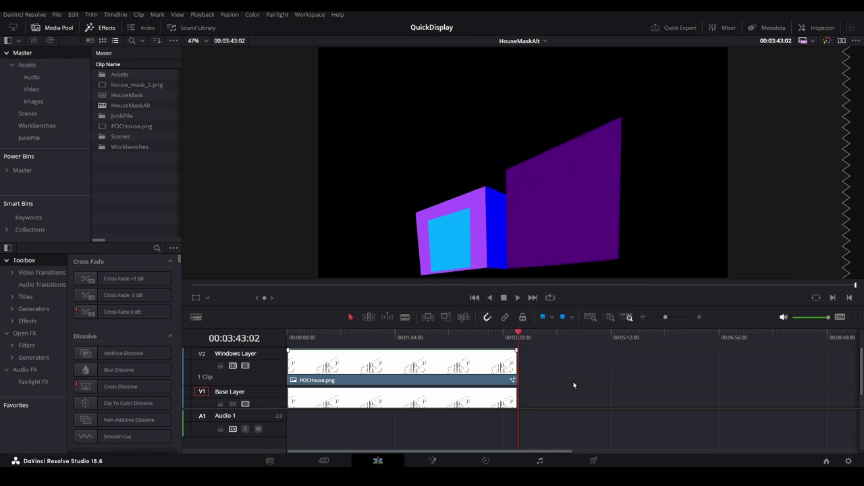
click(435, 463)
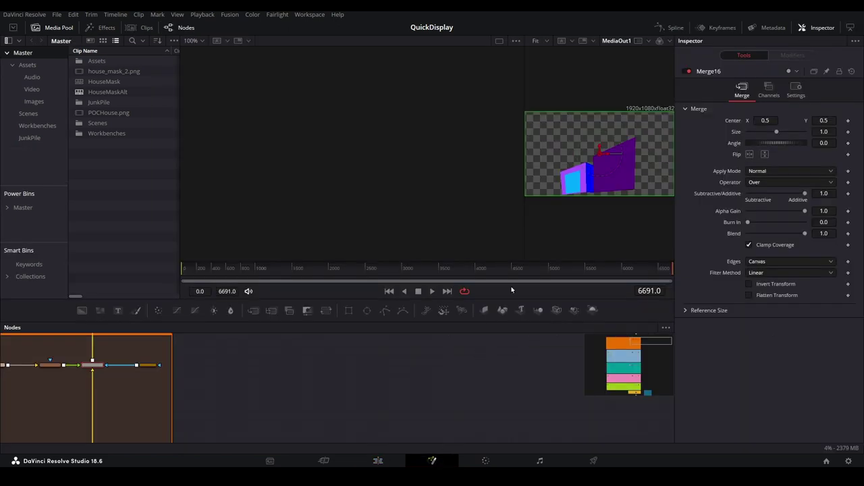
Reset the Fusion UI layout and show the Media Pool in list view.
drag(525, 207, 432, 201)
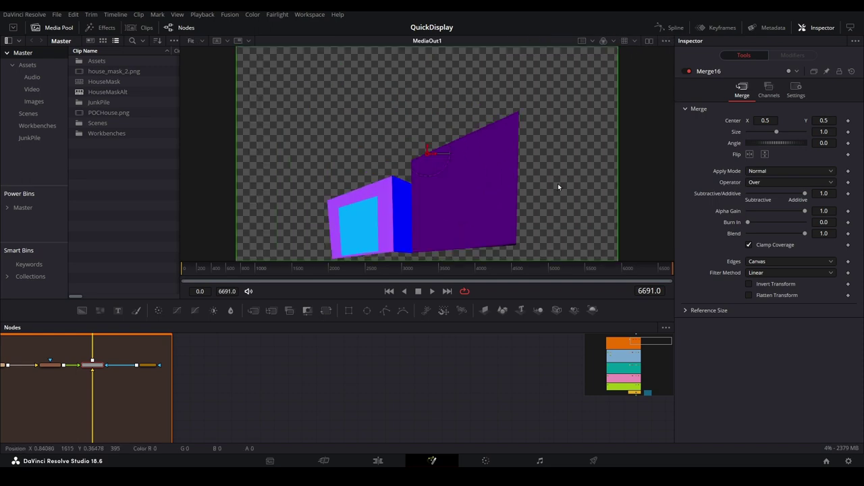
click(448, 373)
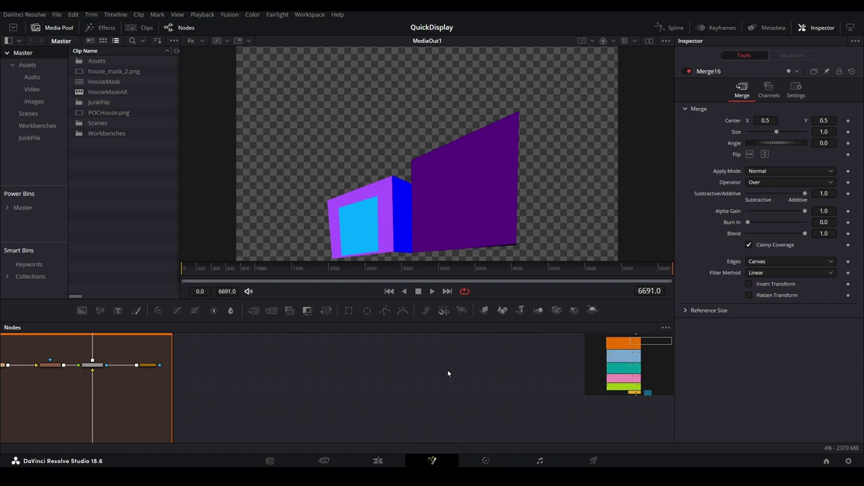
click(311, 15)
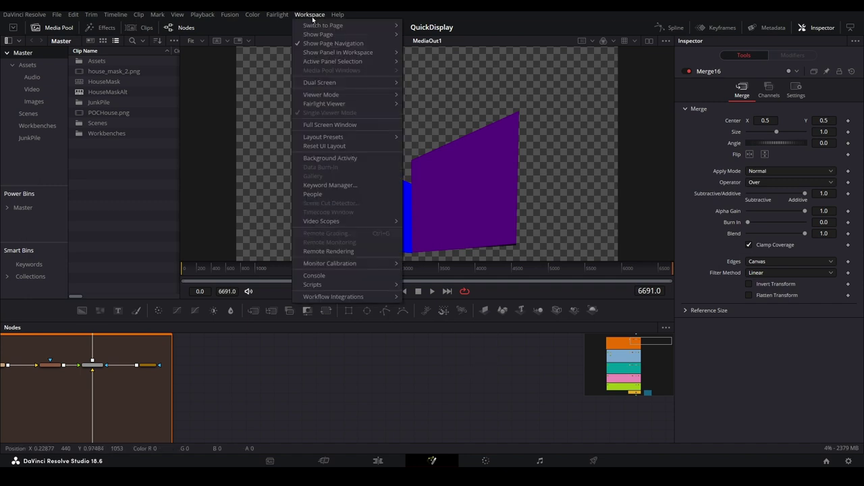
click(342, 146)
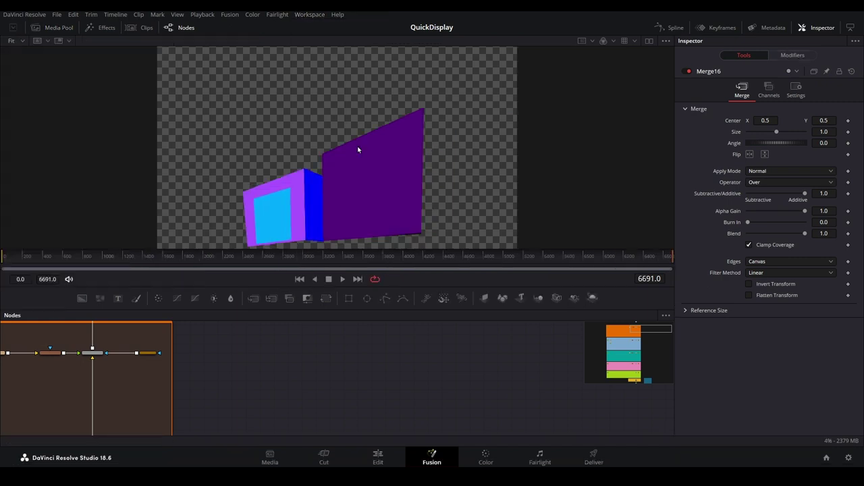
scroll(311, 368, down, 2)
drag(295, 373, 530, 391)
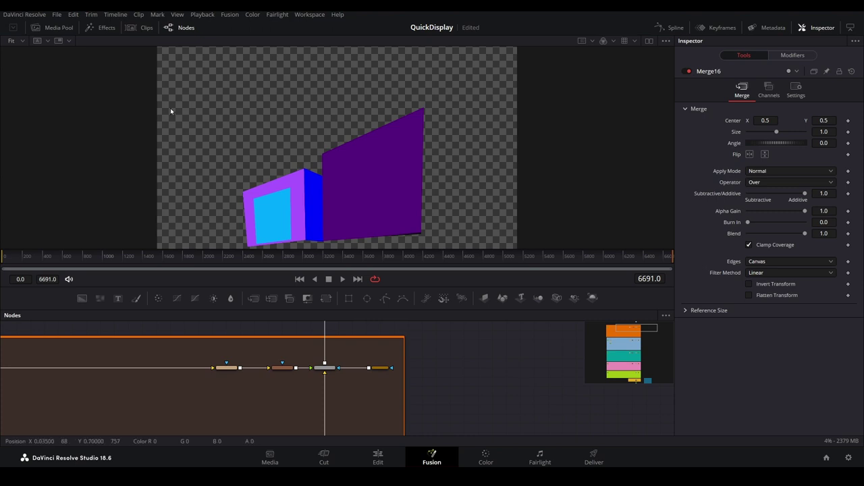
click(48, 27)
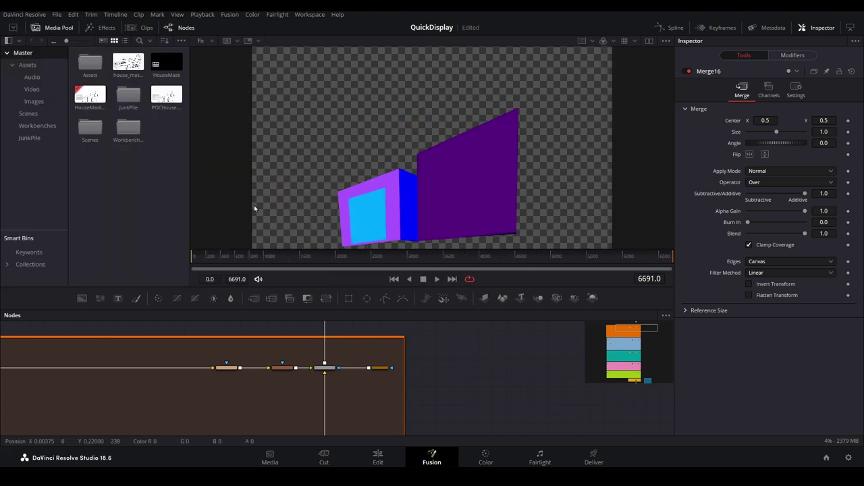
click(123, 40)
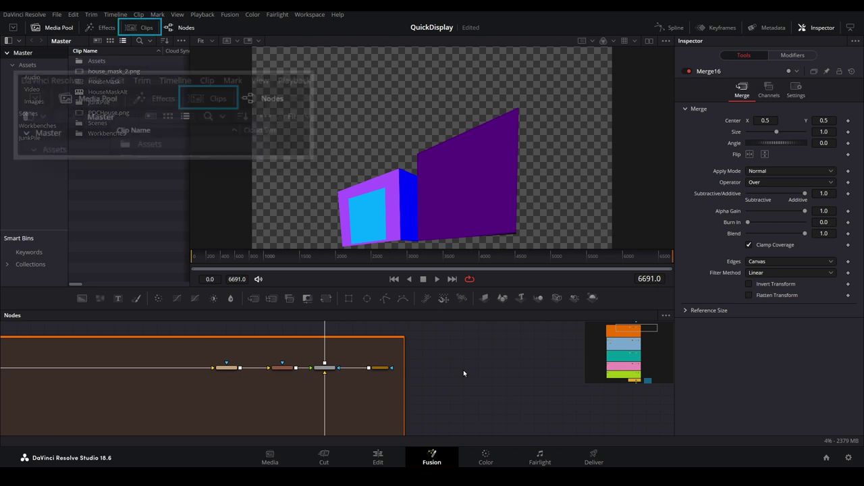
In the Clips strip, disable Merge16 for clip 02 only, leaving clip 01's cyan window intact.
click(146, 28)
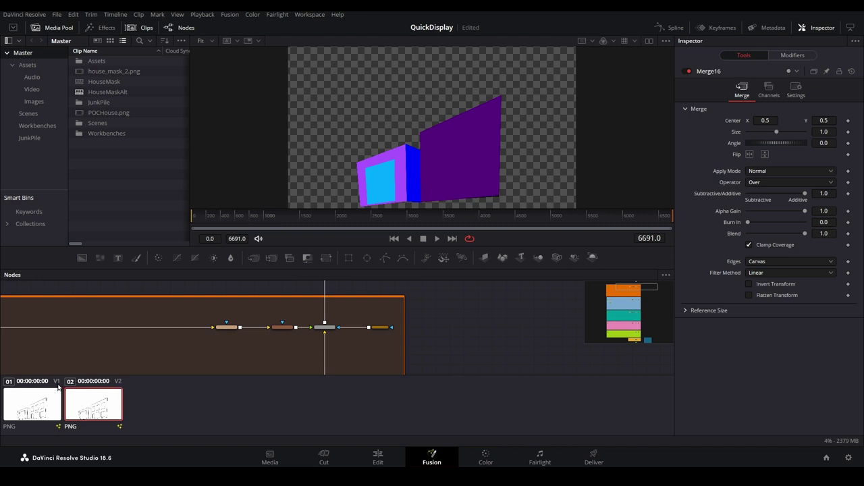
click(47, 405)
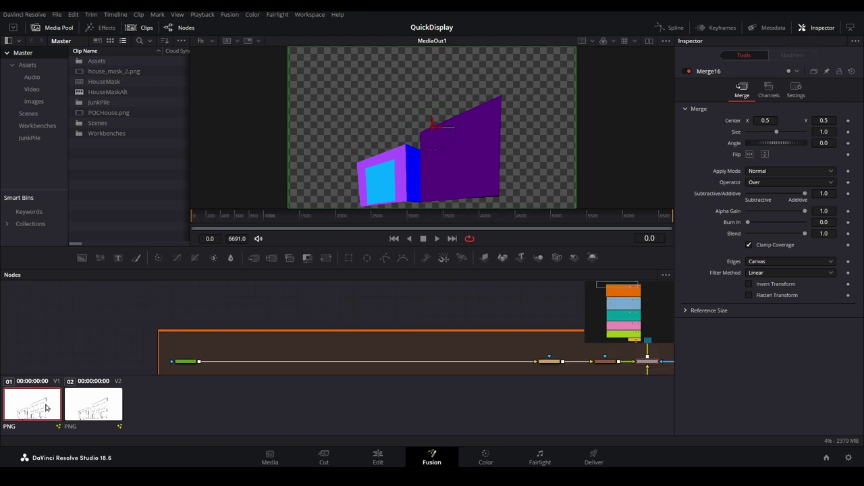
click(87, 407)
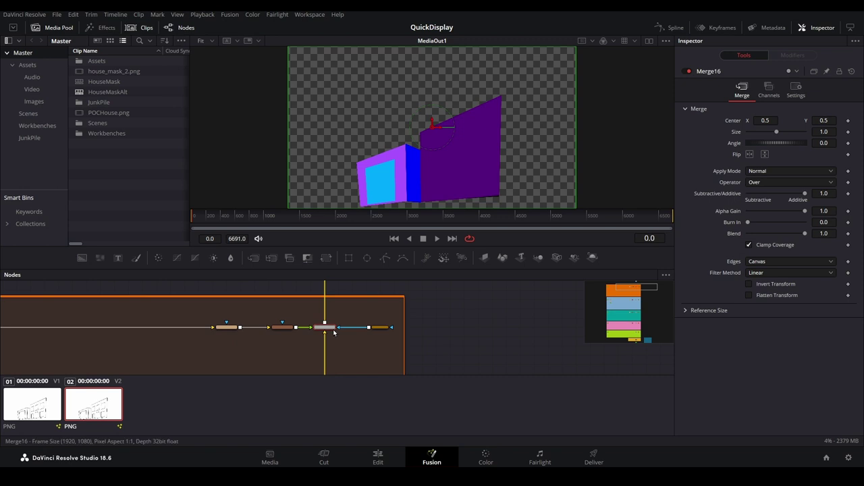
click(692, 71)
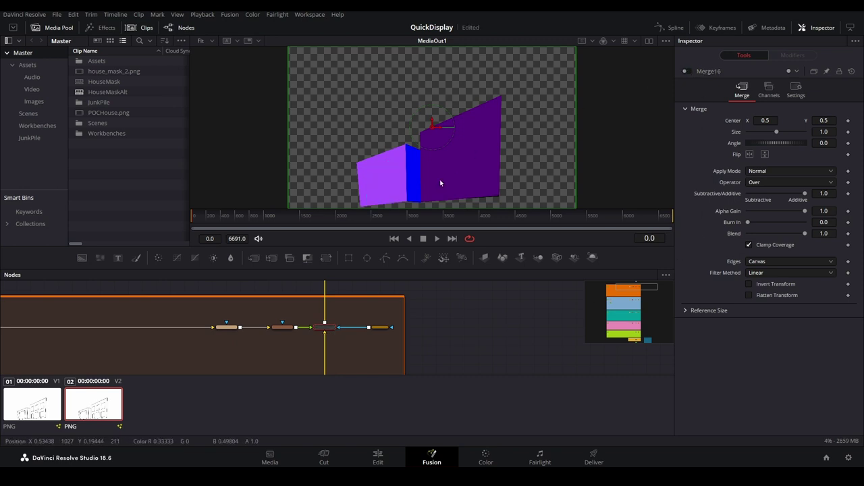
click(29, 410)
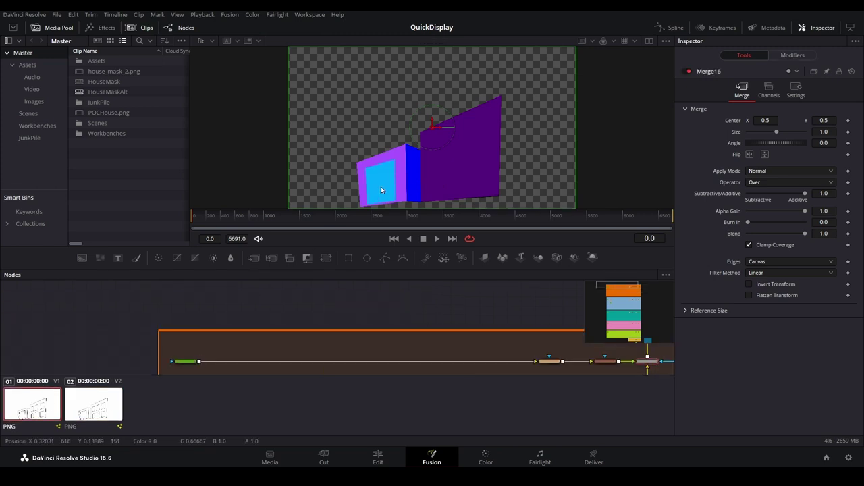
click(118, 406)
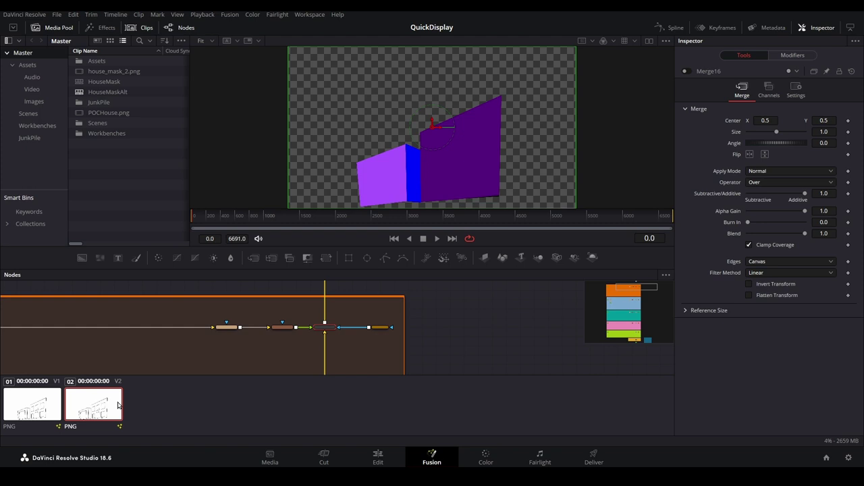
click(147, 28)
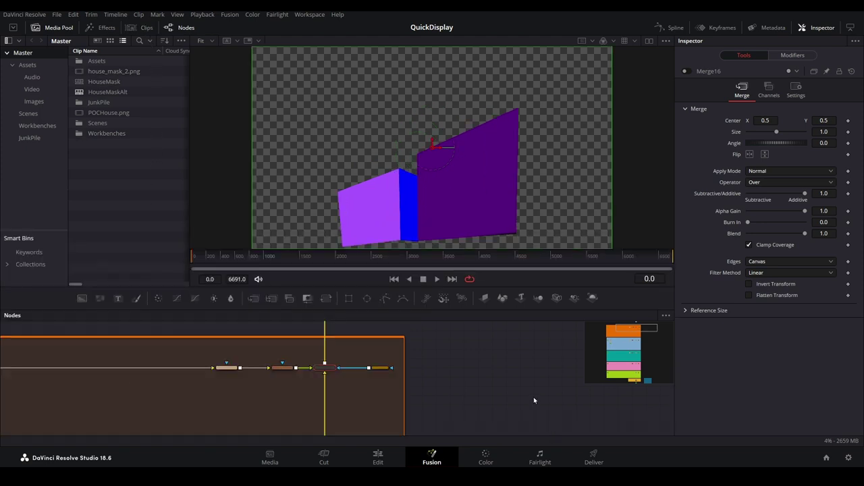
On the Edit page in single-viewer layout, bring up the Windows Layer clip's context menu.
click(395, 460)
click(462, 316)
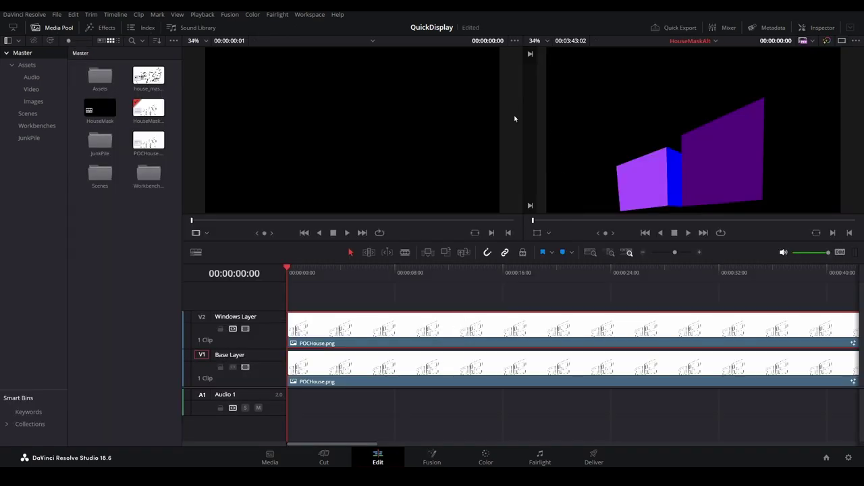
click(842, 40)
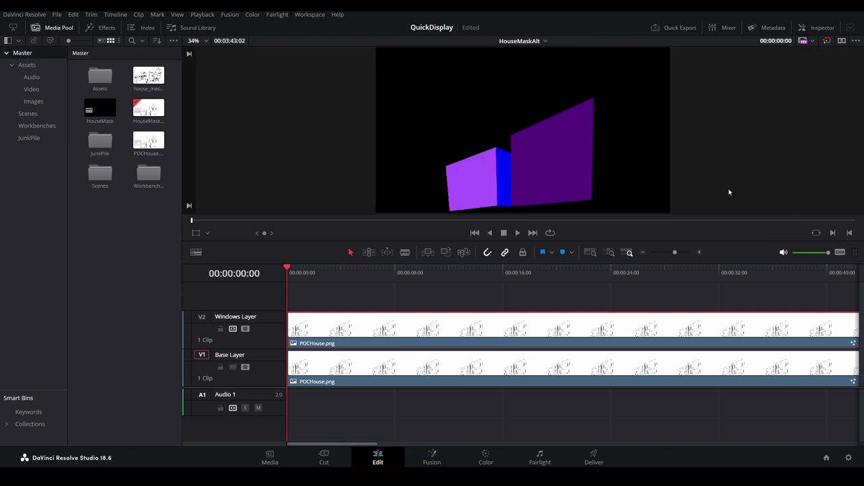
right_click(668, 326)
right_click(660, 376)
right_click(661, 377)
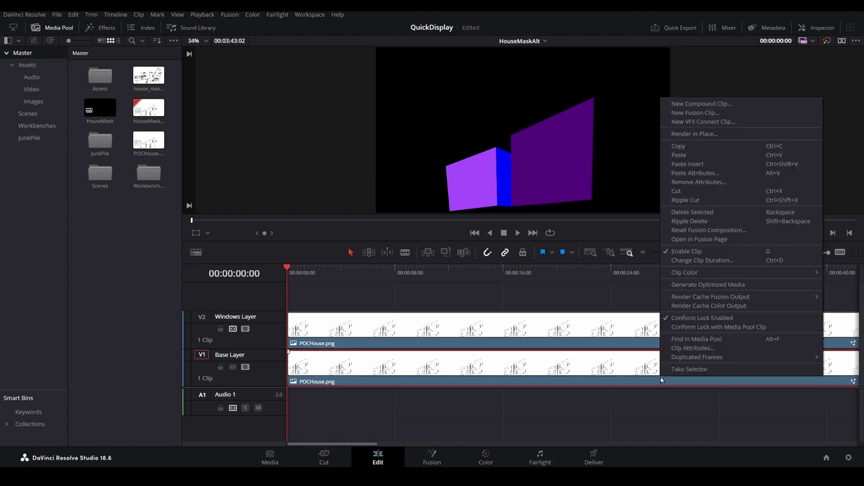
click(611, 329)
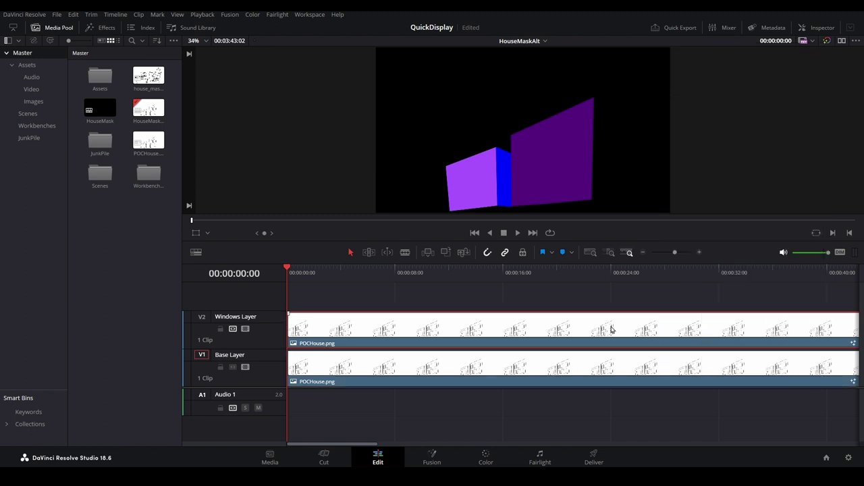
right_click(611, 329)
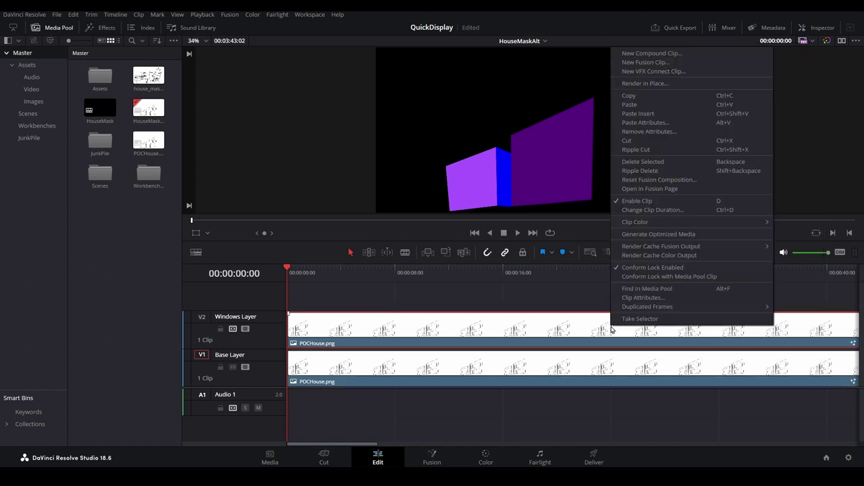
Open the Windows Layer clip in Fusion, jump to the MaskFile bookmark, select Merge1, and enable dual viewers.
click(690, 194)
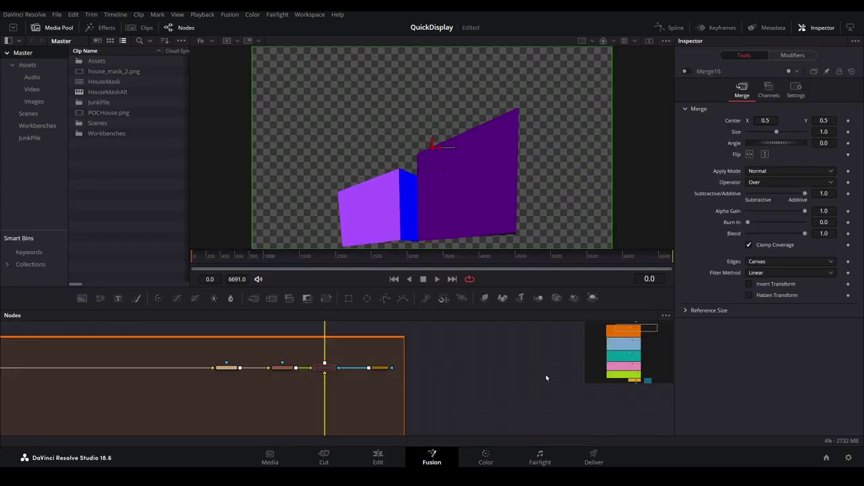
right_click(579, 369)
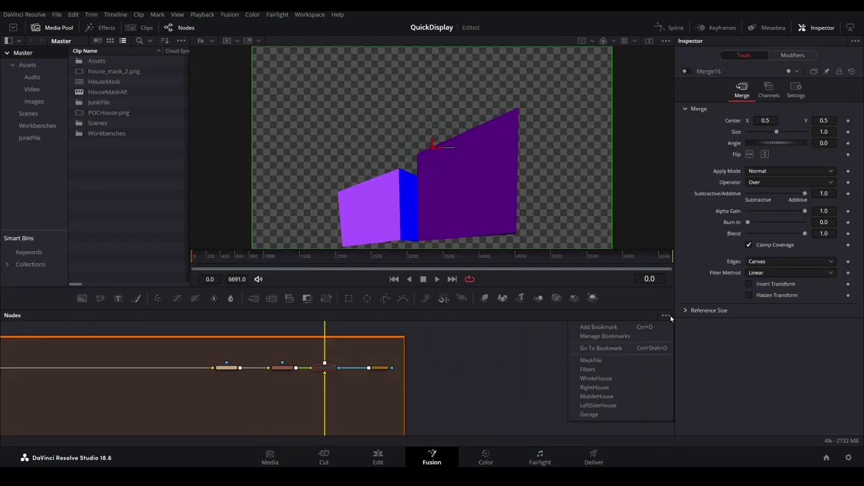
click(645, 363)
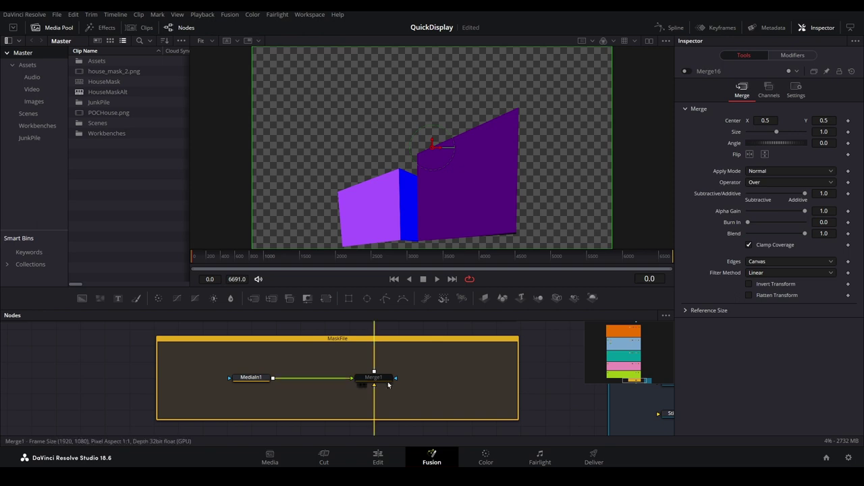
click(386, 380)
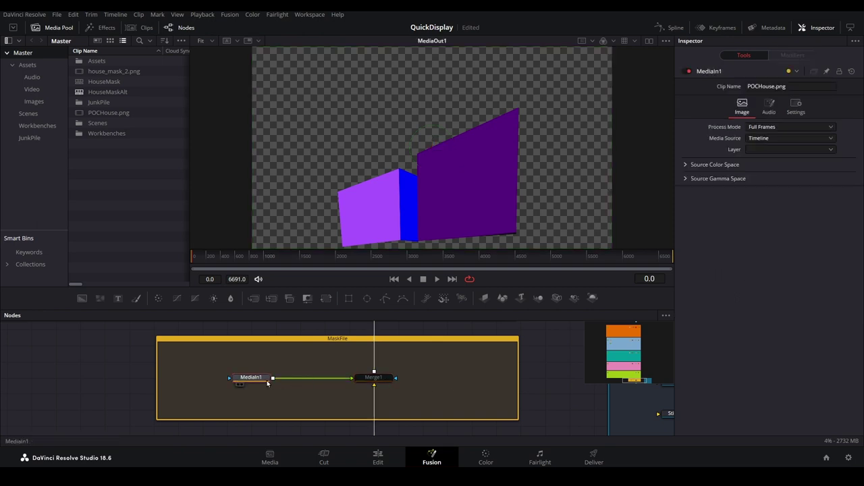
click(649, 40)
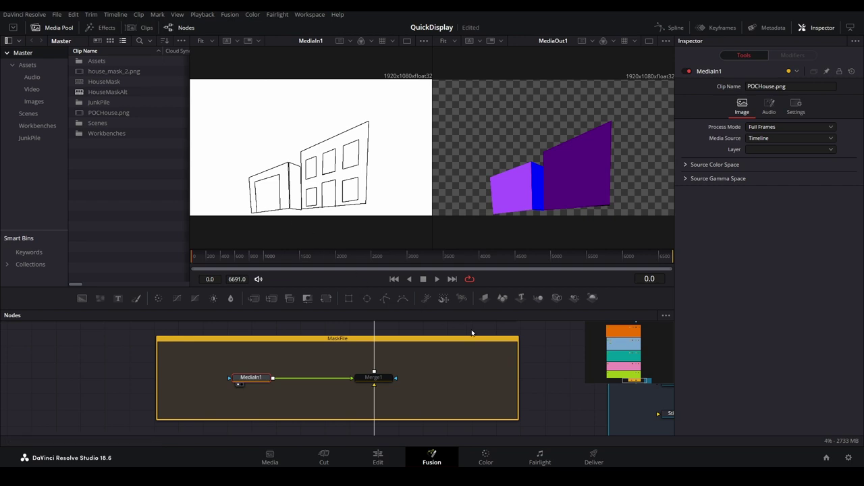
Delete the WholeHouse and LeftSideHouse underlay groups along with their nodes.
scroll(479, 332, up, 5)
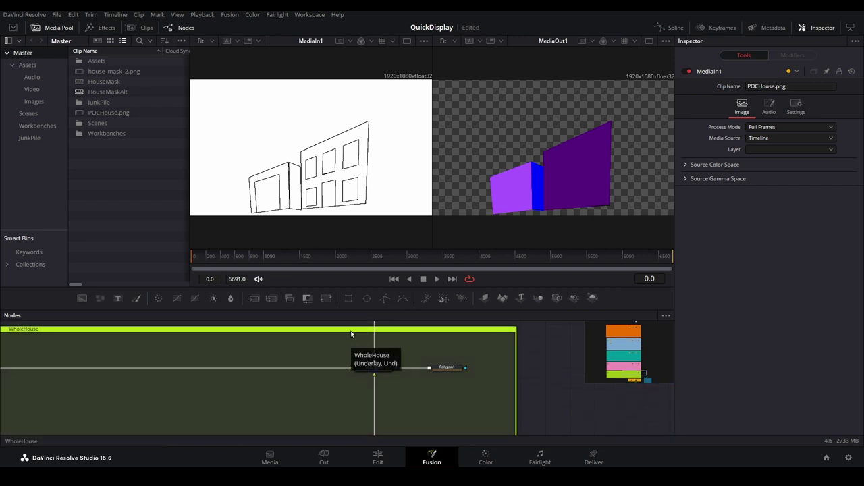
click(351, 334)
scroll(522, 368, down, 2)
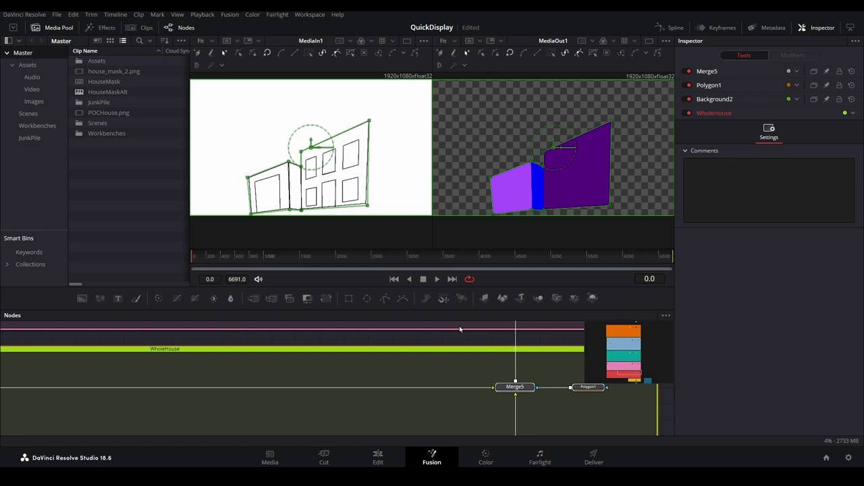
key(Delete)
scroll(458, 350, up, 3)
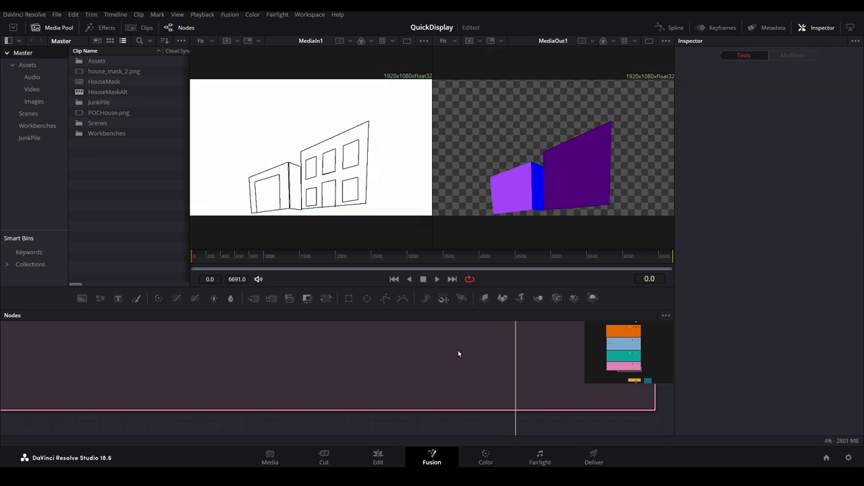
scroll(458, 350, up, 3)
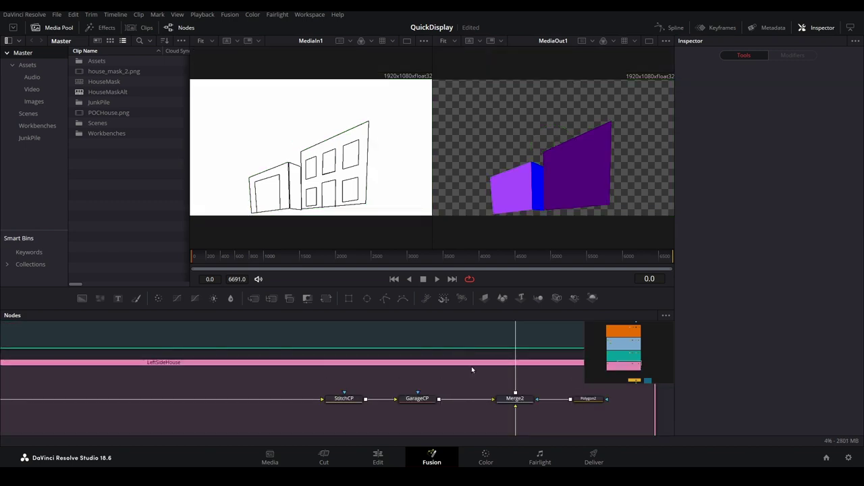
click(471, 364)
scroll(480, 364, up, 2)
scroll(488, 366, down, 1)
scroll(487, 365, down, 1)
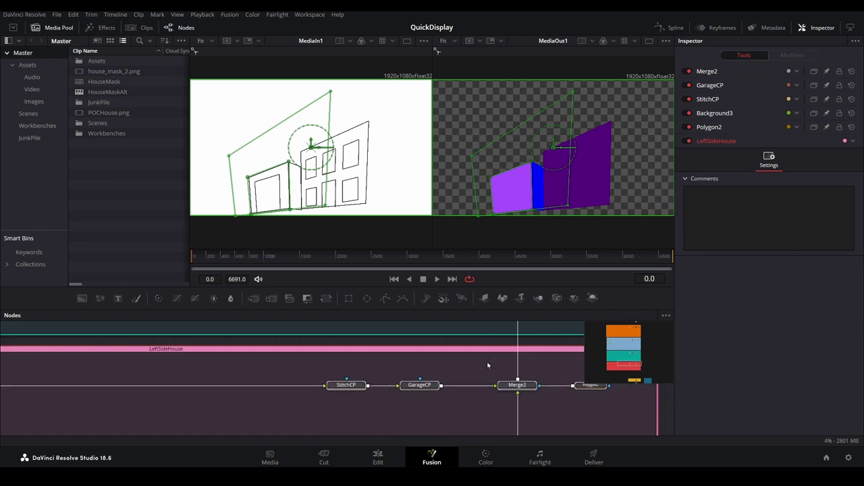
key(Delete)
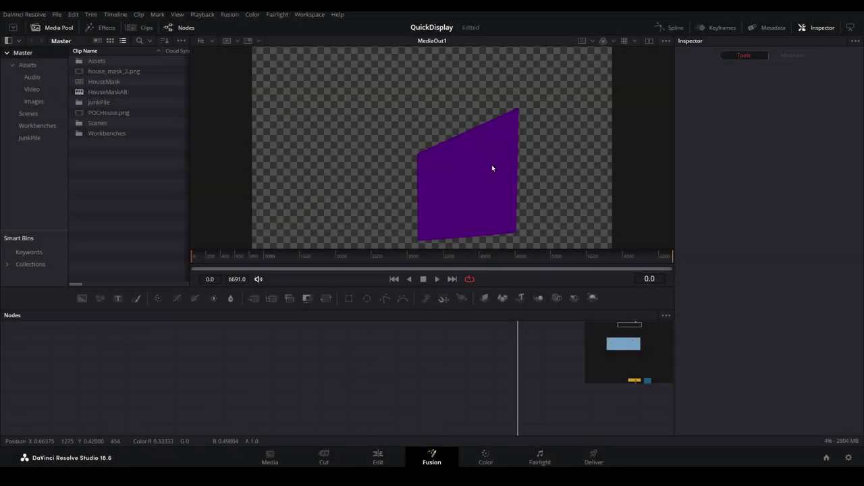
Re-enable Merge1 in the MaskFile group so the house drawing shows again.
click(637, 381)
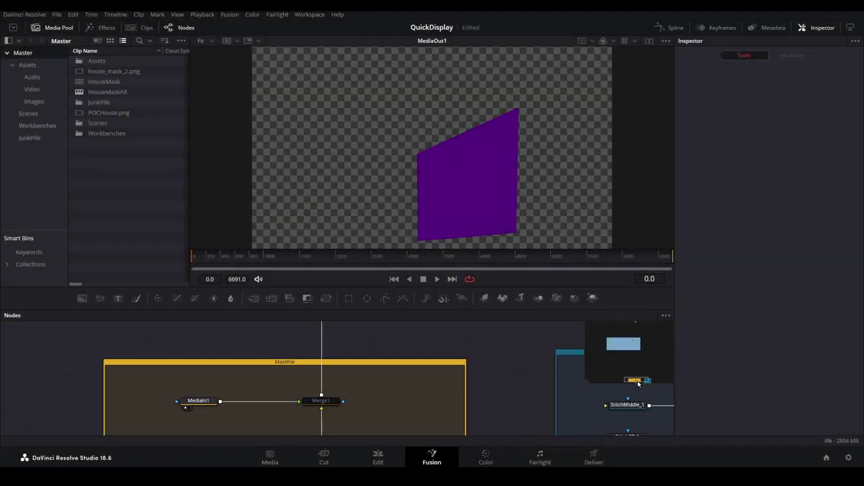
click(320, 401)
click(686, 71)
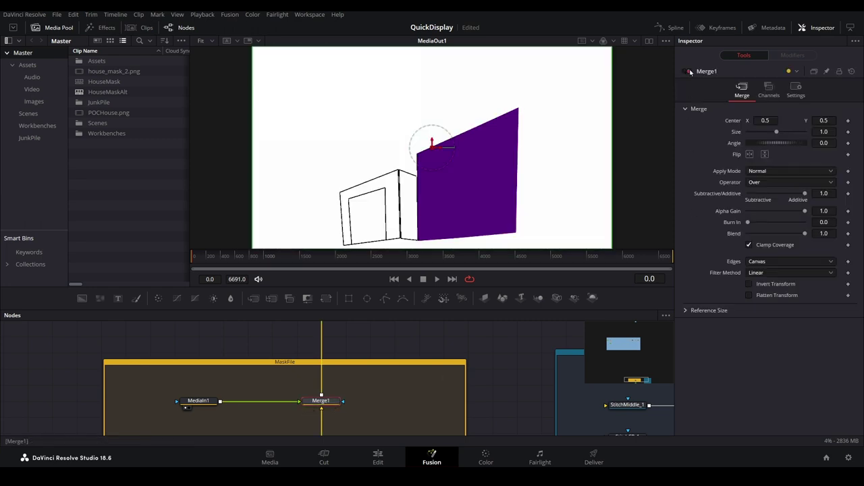
Copy the RightHouse underlay group with its nodes.
drag(635, 346, 612, 344)
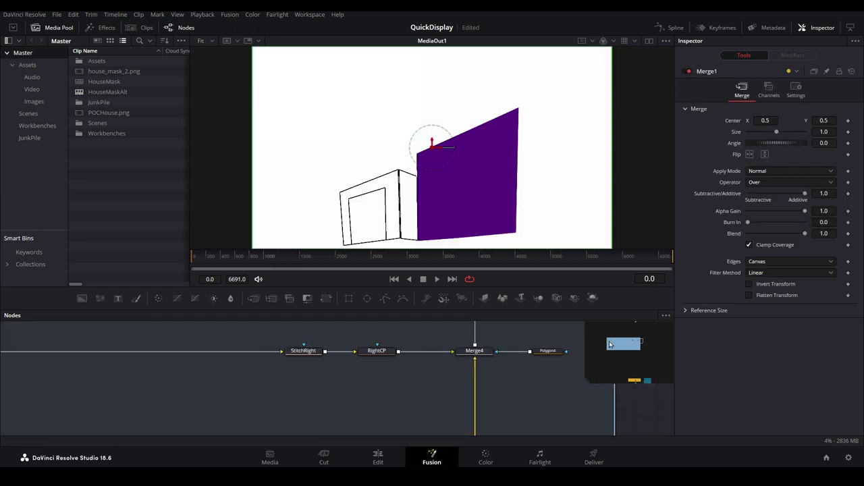
click(405, 331)
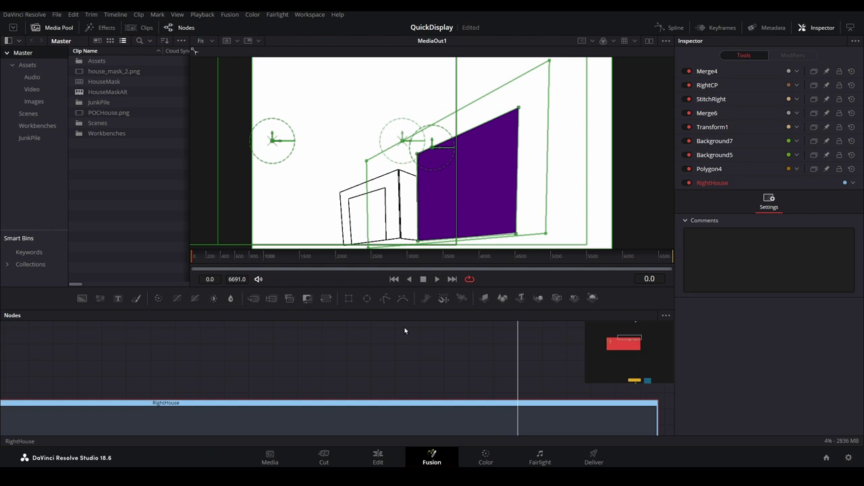
right_click(362, 408)
click(383, 295)
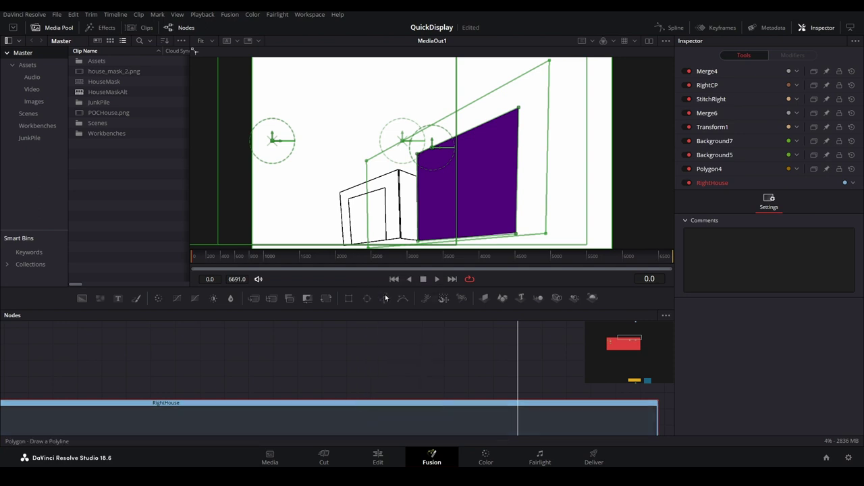
Paste the copy as RightHouse_1, place it above the original, and select RightCP_3.
scroll(436, 348, down, 3)
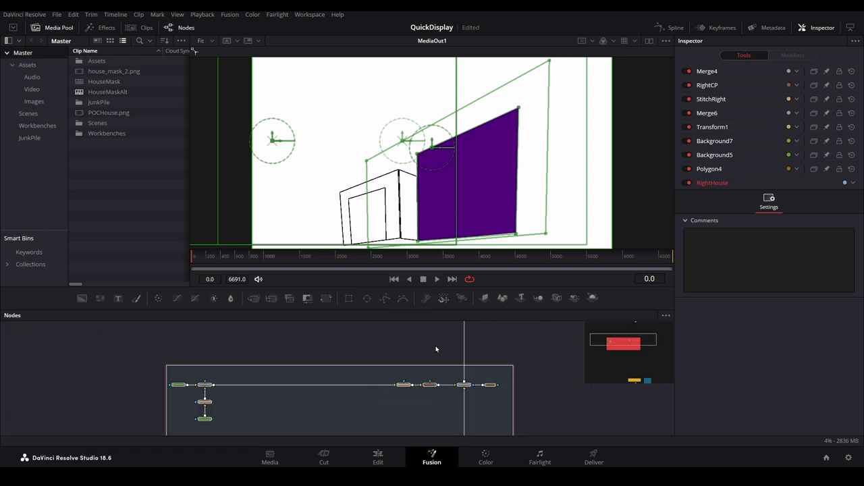
drag(449, 289, 449, 224)
scroll(424, 315, up, 5)
click(342, 315)
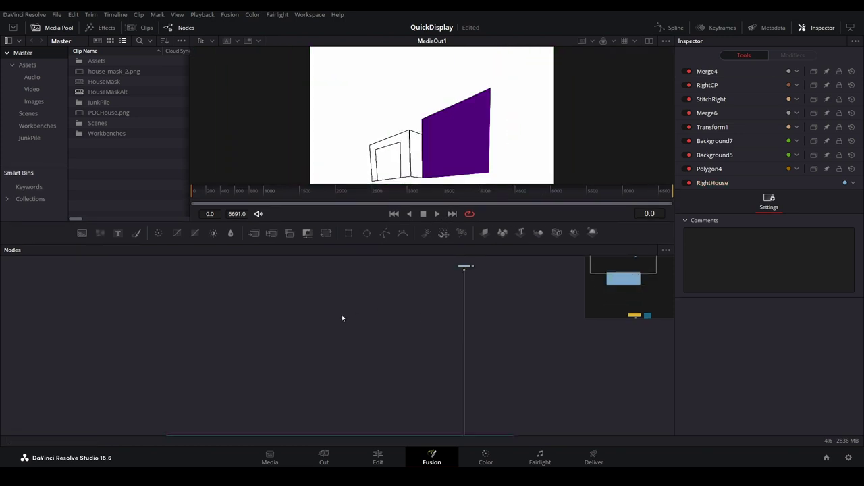
key(ctrl+v)
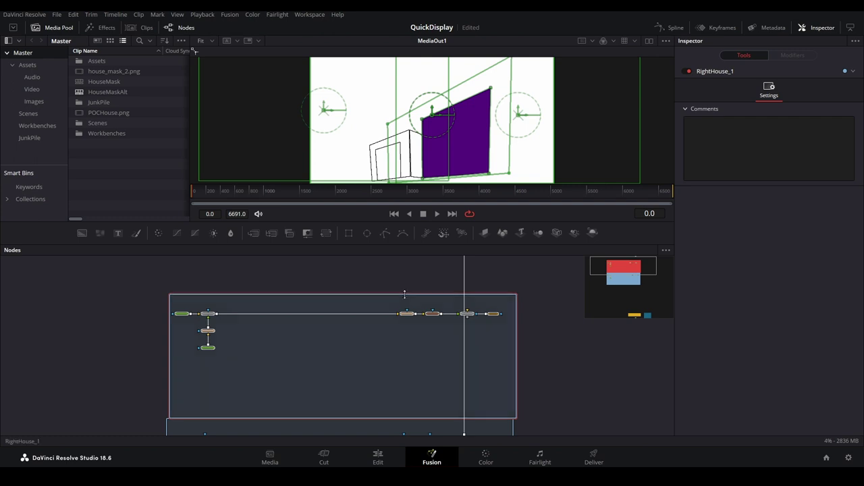
drag(439, 314, 437, 295)
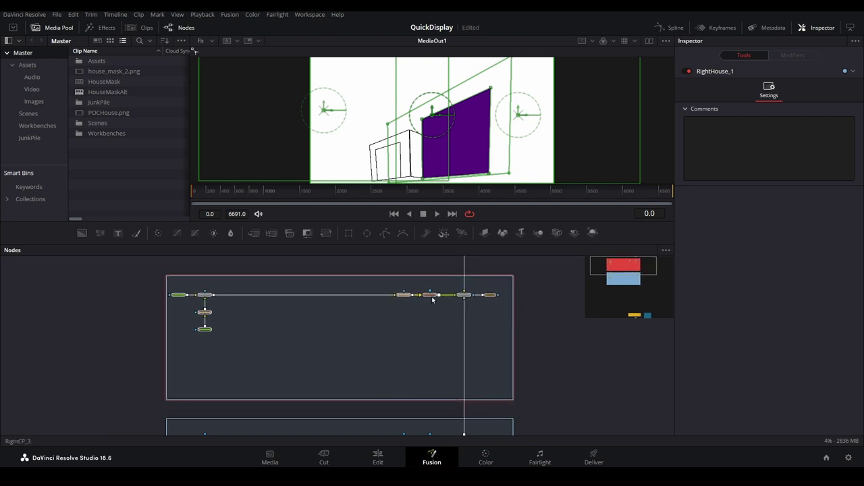
click(438, 296)
scroll(544, 307, up, 4)
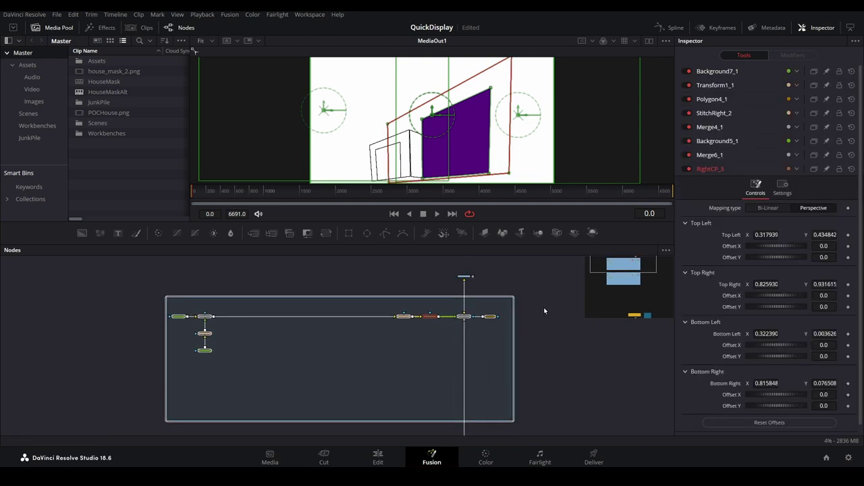
mouse_move(464, 336)
mouse_down()
mouse_move(465, 379)
mouse_move(466, 333)
mouse_up()
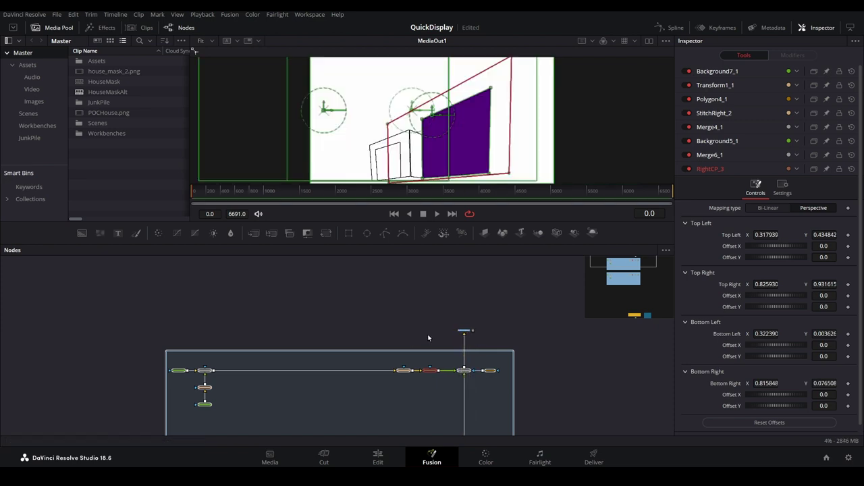
scroll(358, 353, up, 5)
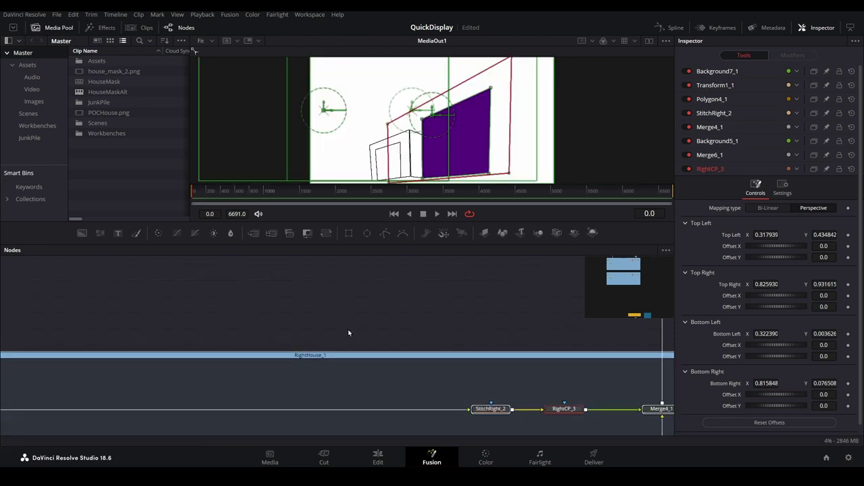
click(340, 358)
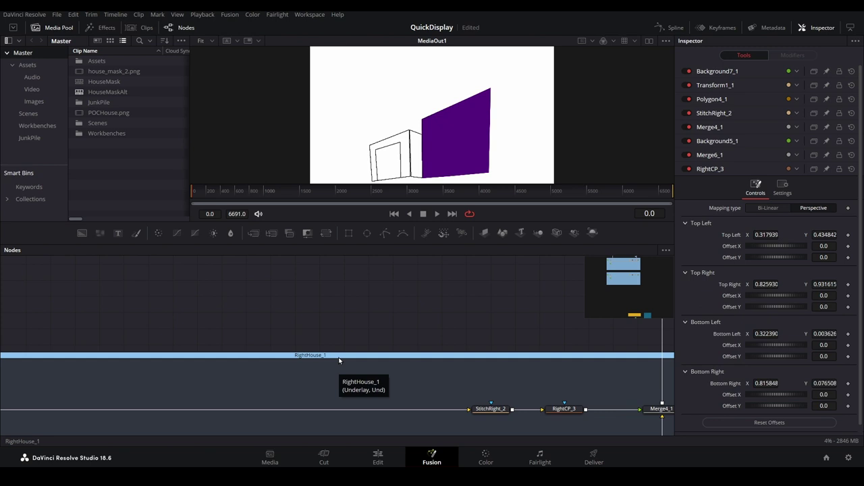
Rename the RightHouse_1 underlay to WindowFrames.
right_click(339, 358)
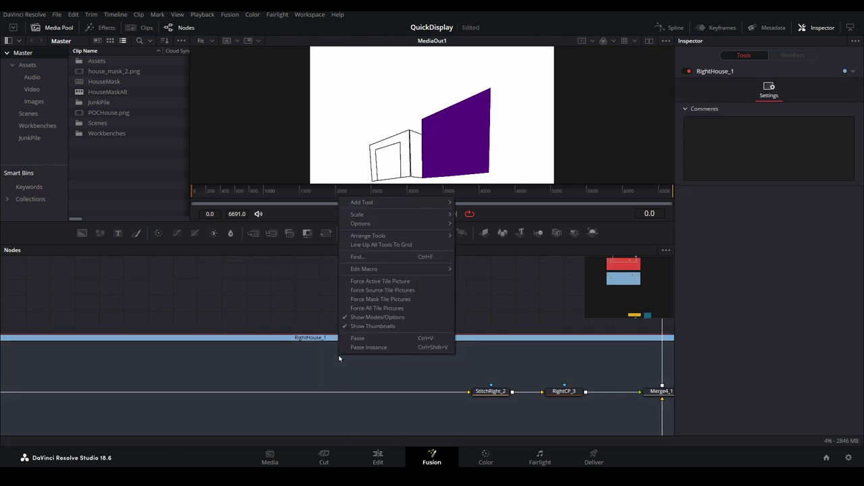
click(318, 314)
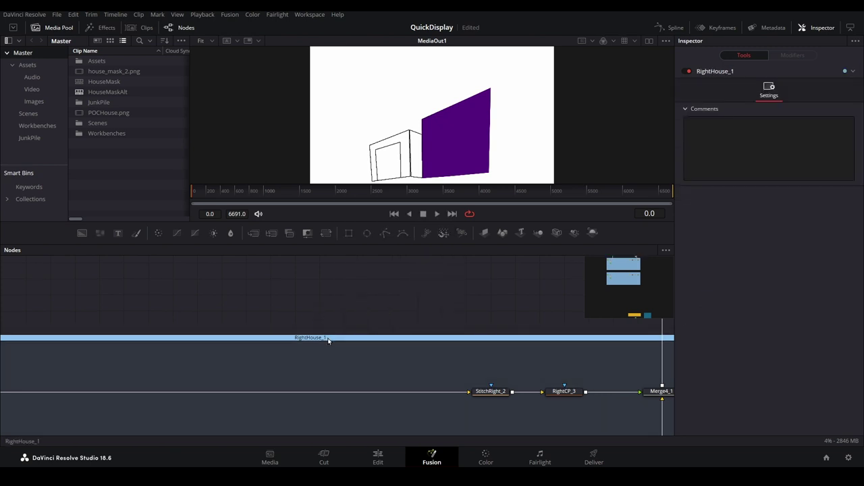
right_click(328, 339)
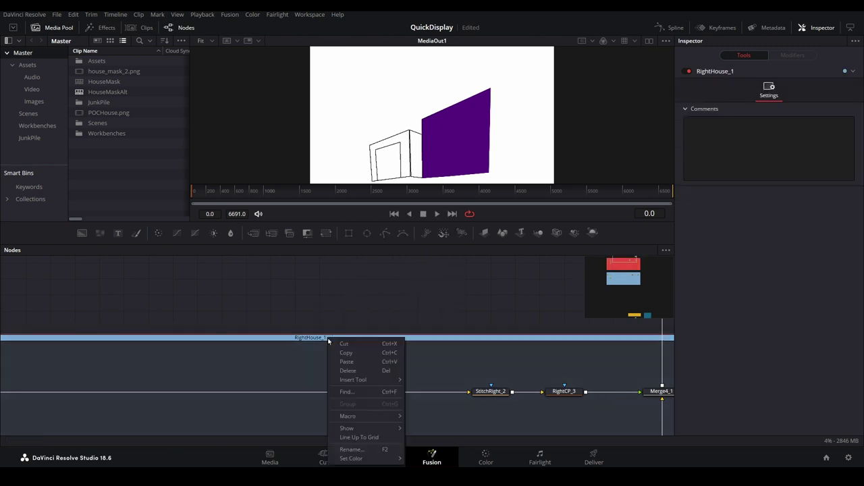
click(350, 449)
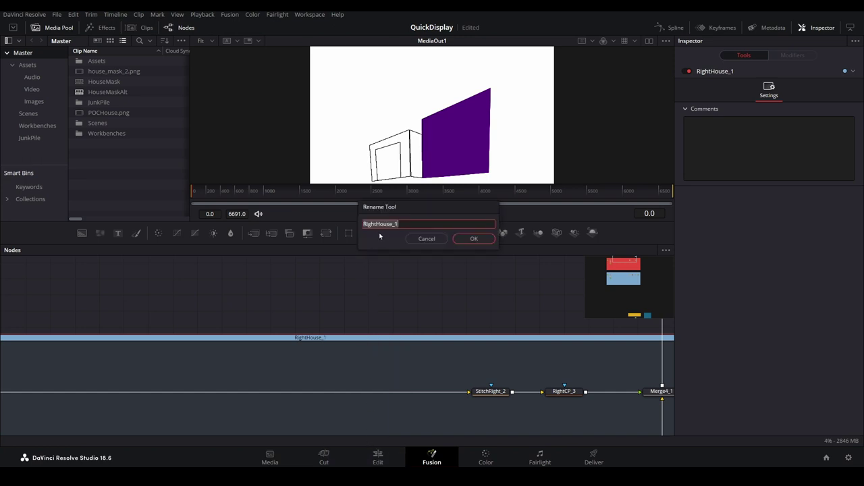
text(Windows)
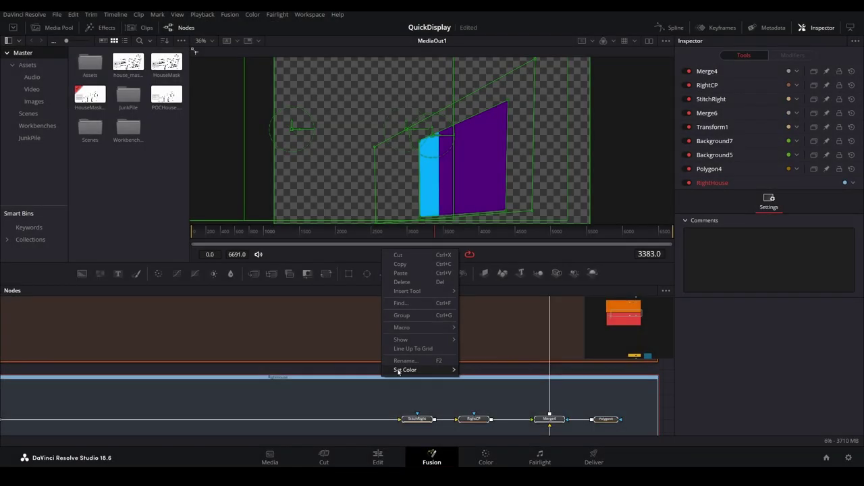
click(405, 363)
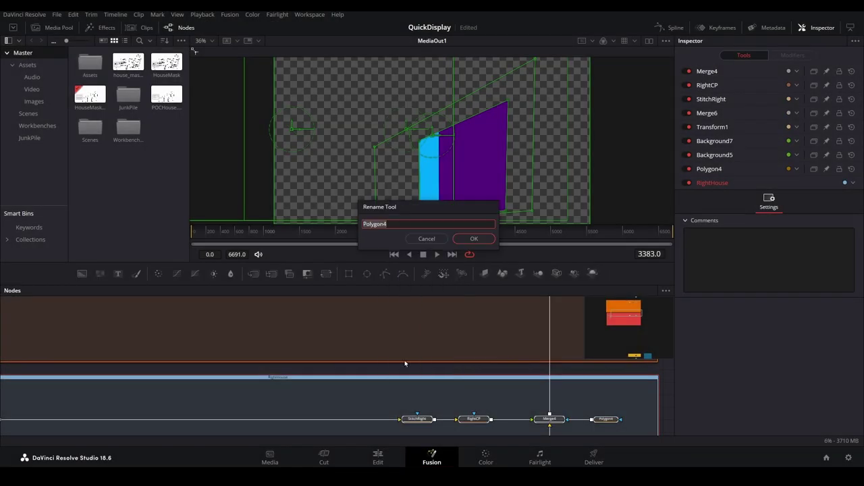
text(WindowFrames)
key(Return)
Skip the rename prompts for the remaining tools and select the WindowFrames underlay.
click(421, 240)
click(420, 240)
click(420, 240)
click(420, 240)
click(420, 240)
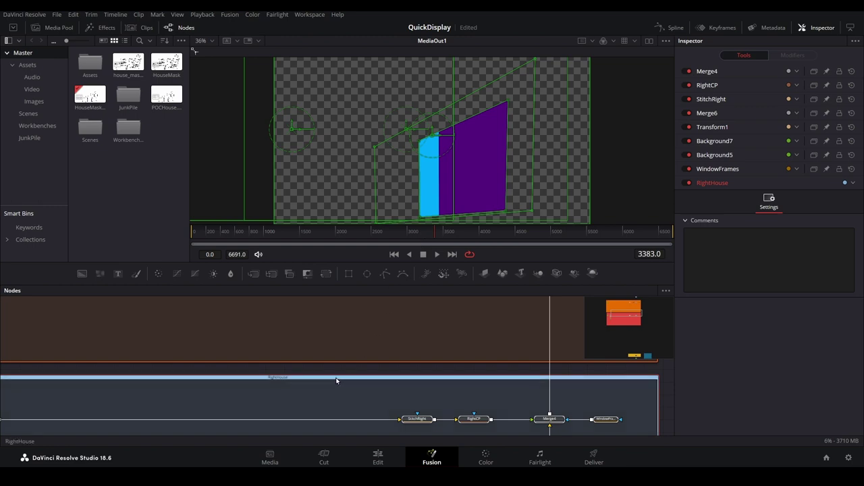
right_click(364, 352)
click(362, 359)
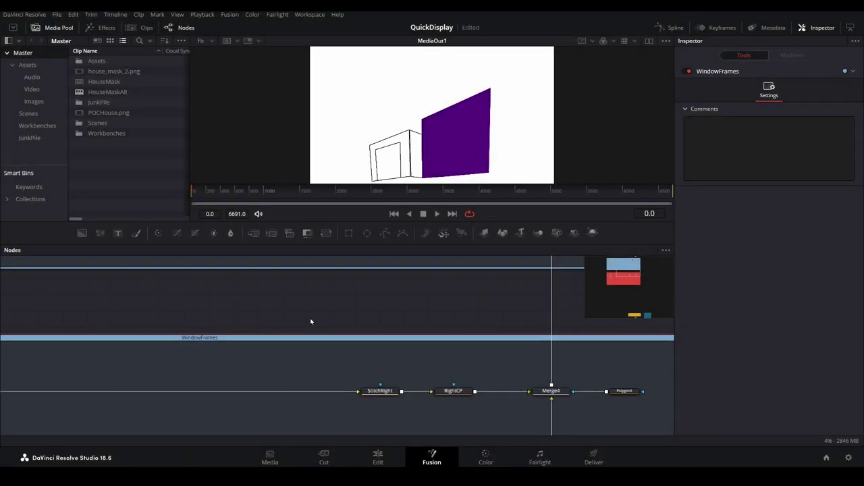
click(311, 338)
Color the WindowFrames underlay violet and disable Merge4 to hide the purple wall.
right_click(311, 344)
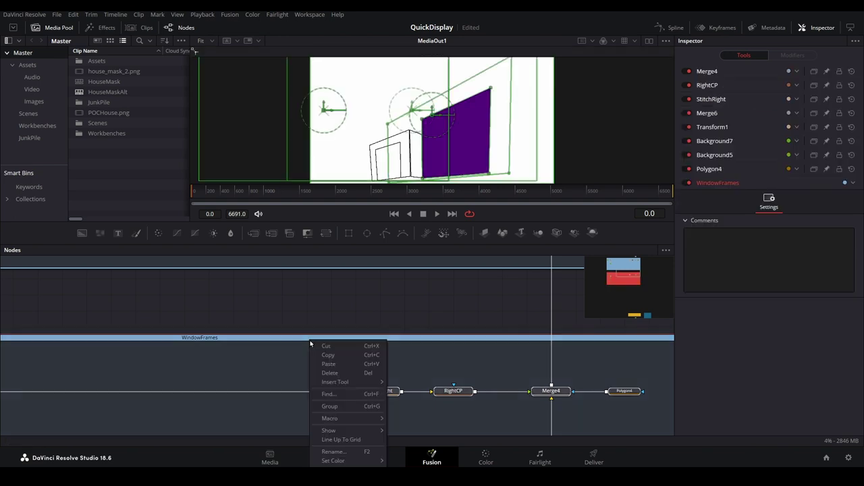
mouse_move(330, 461)
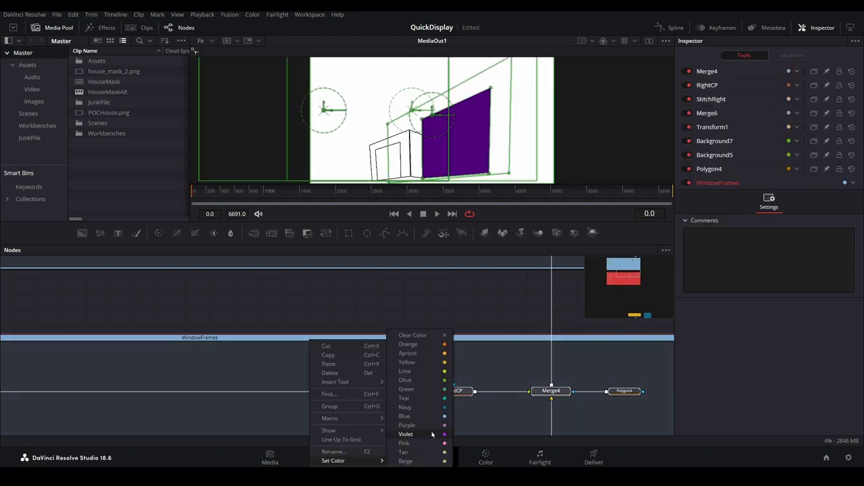
click(406, 434)
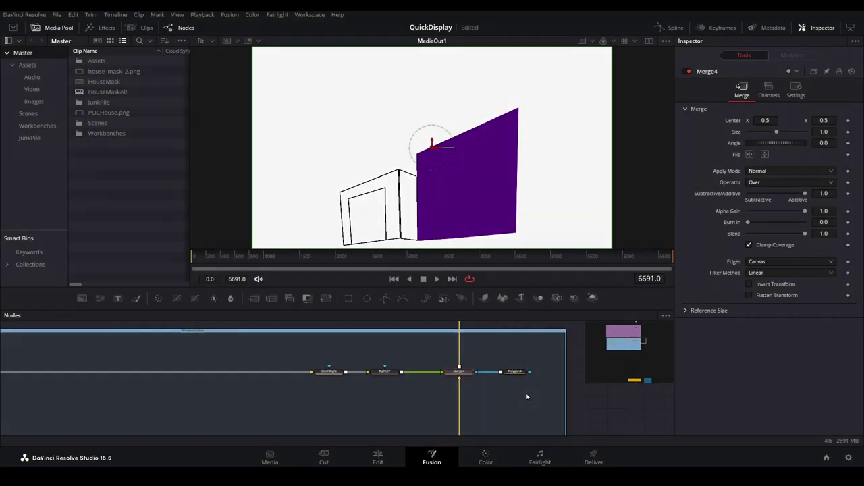
click(688, 71)
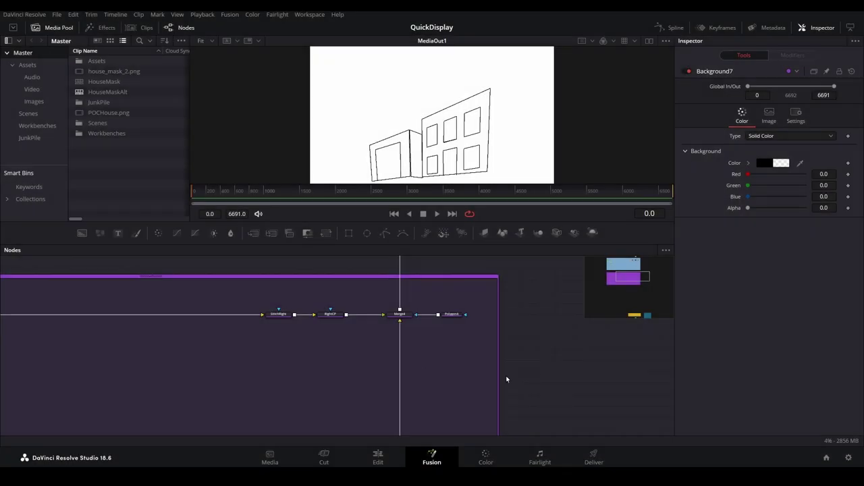
Widen the violet WindowFrames underlay to the right.
drag(498, 377, 649, 373)
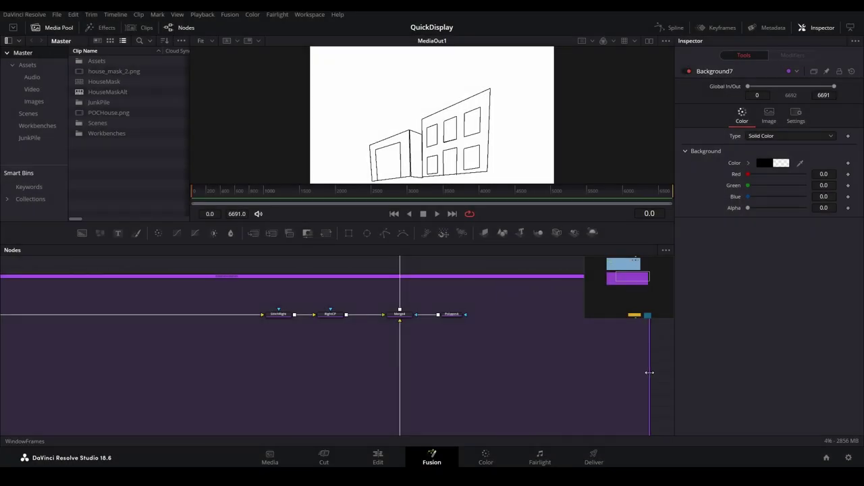
drag(568, 375, 433, 376)
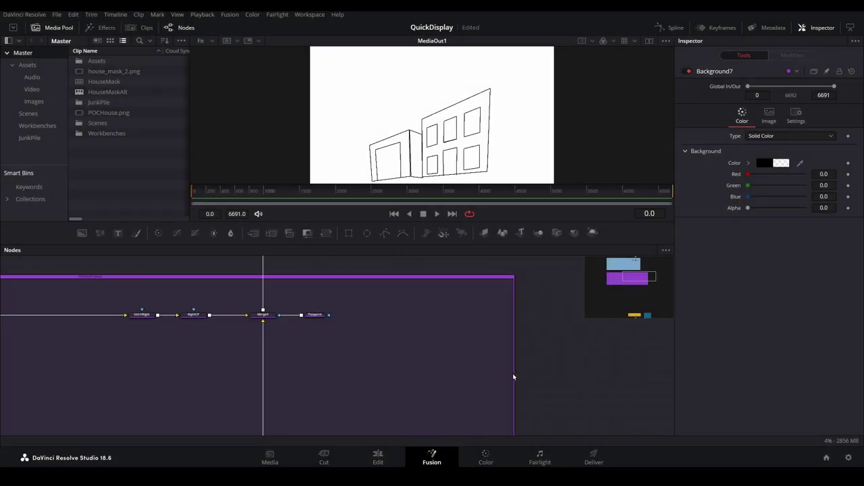
drag(516, 374, 572, 374)
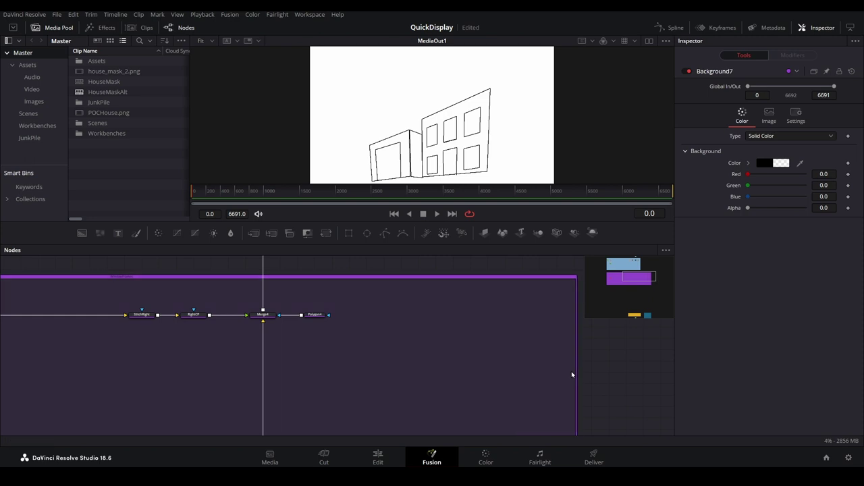
click(313, 315)
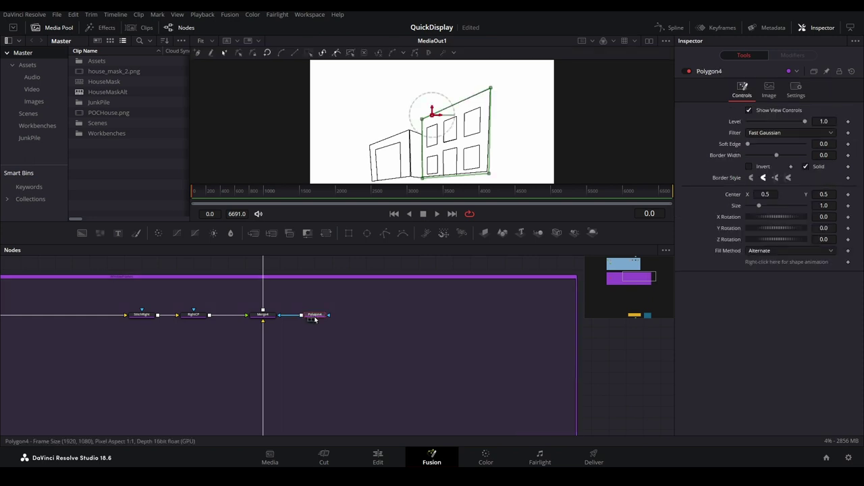
Reshape the Polygon4 mask onto the first upper window's corners, adding an extra point.
drag(315, 319, 516, 316)
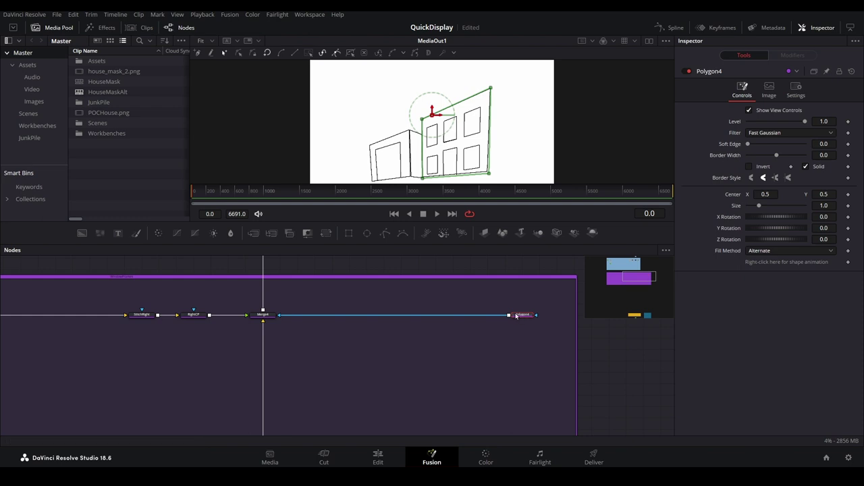
scroll(417, 130, up, 5)
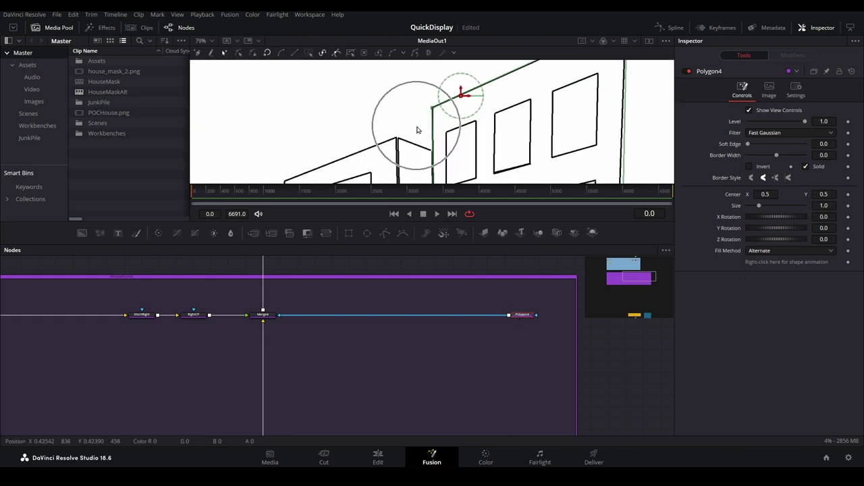
drag(433, 109, 446, 135)
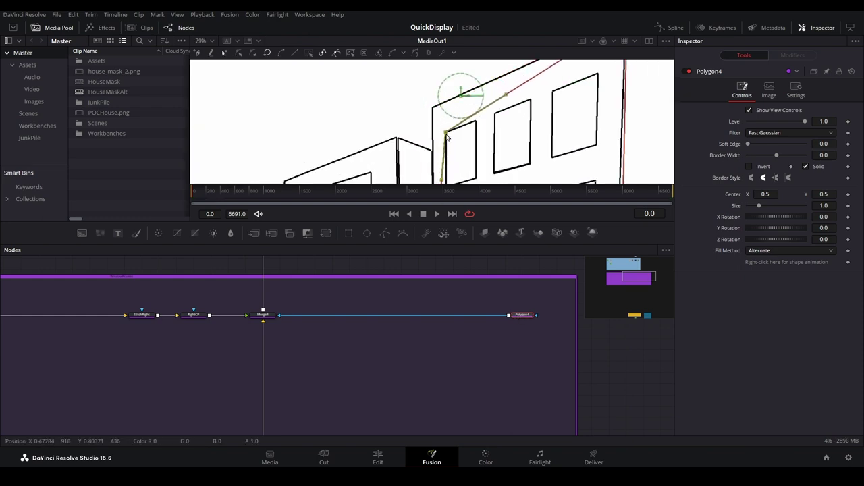
scroll(473, 128, up, 3)
click(533, 102)
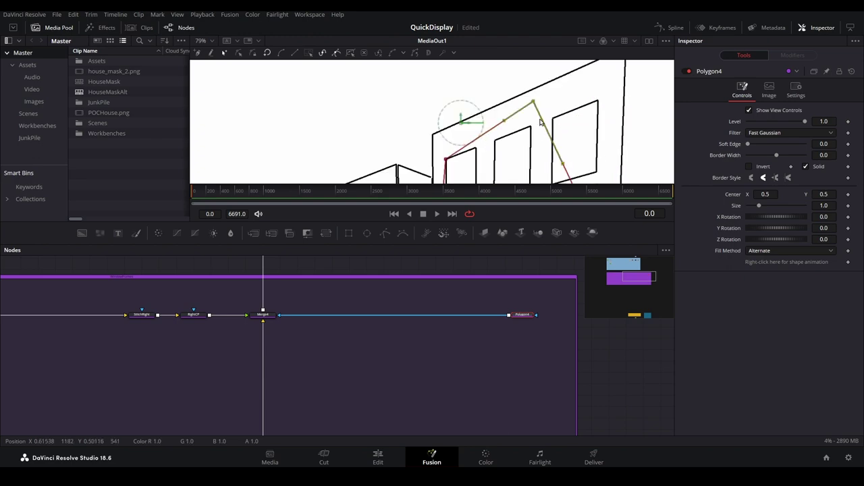
drag(534, 102, 476, 150)
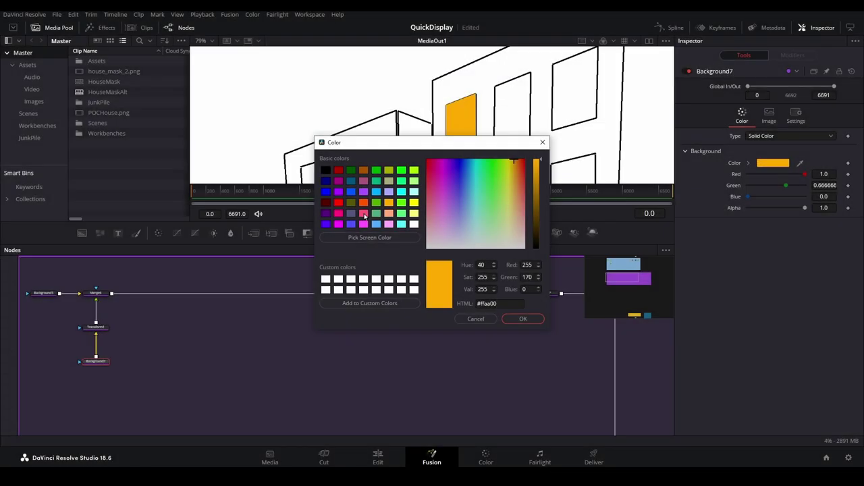
Change the window fill colour from orange to pink.
click(364, 214)
click(522, 319)
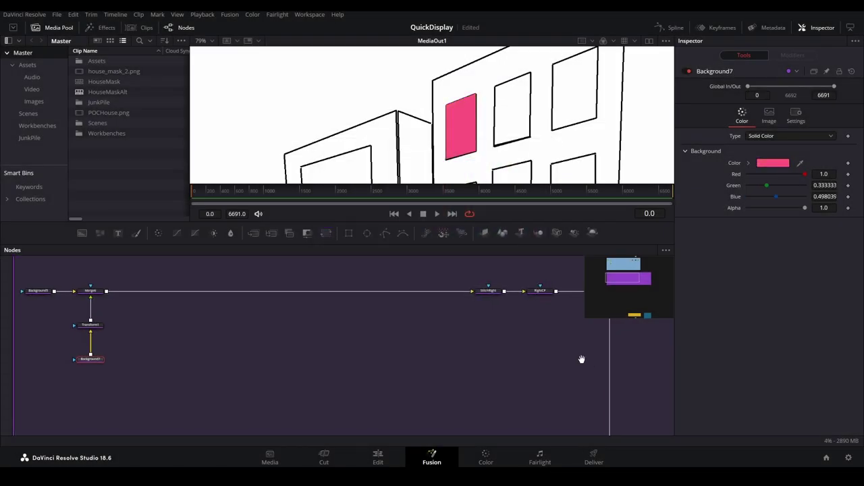
drag(581, 359, 228, 385)
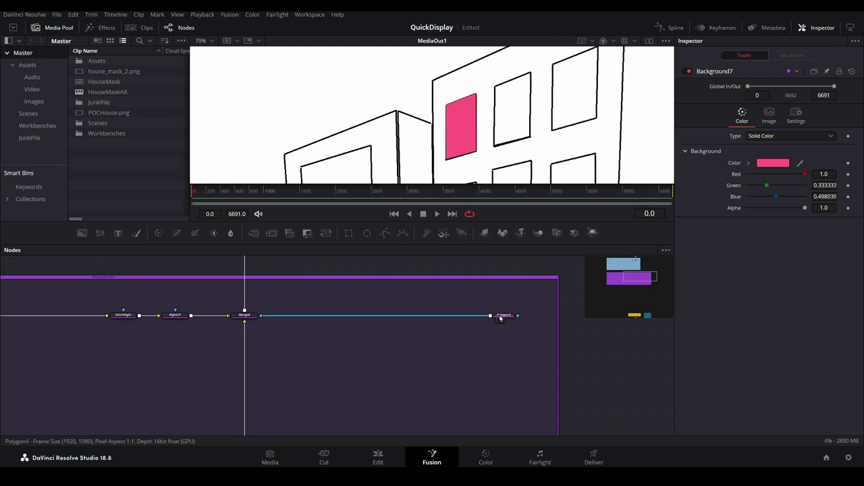
click(500, 317)
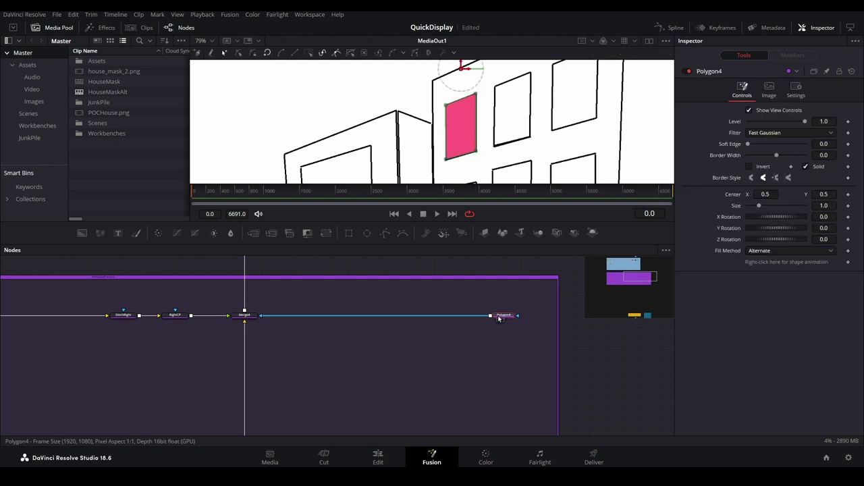
Copy the Polygon4 mask node and paste a duplicate as Polygon4_2.
right_click(499, 318)
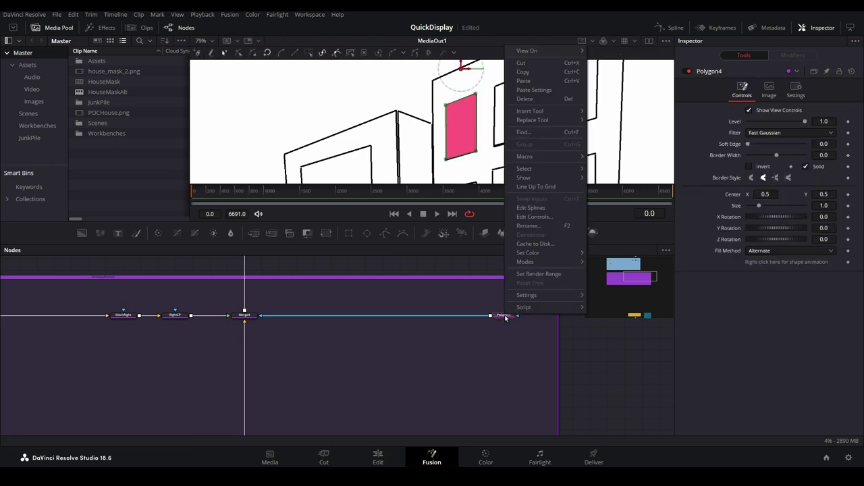
click(526, 73)
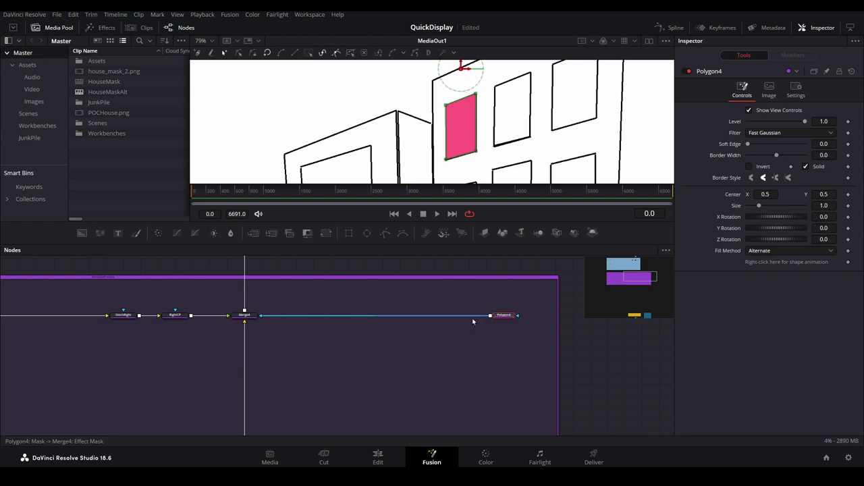
scroll(468, 317, up, 2)
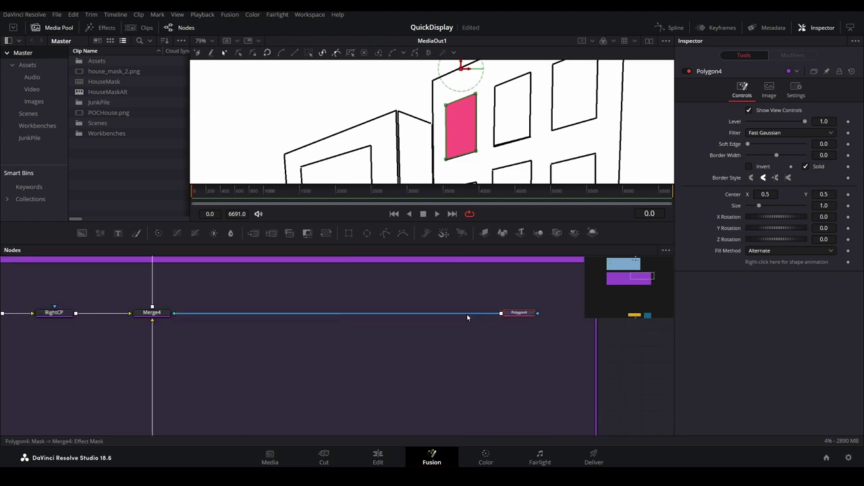
right_click(468, 315)
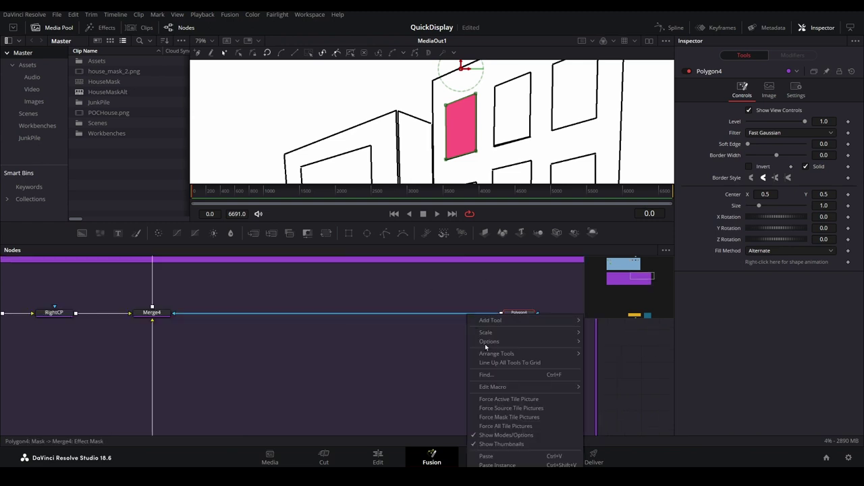
click(486, 456)
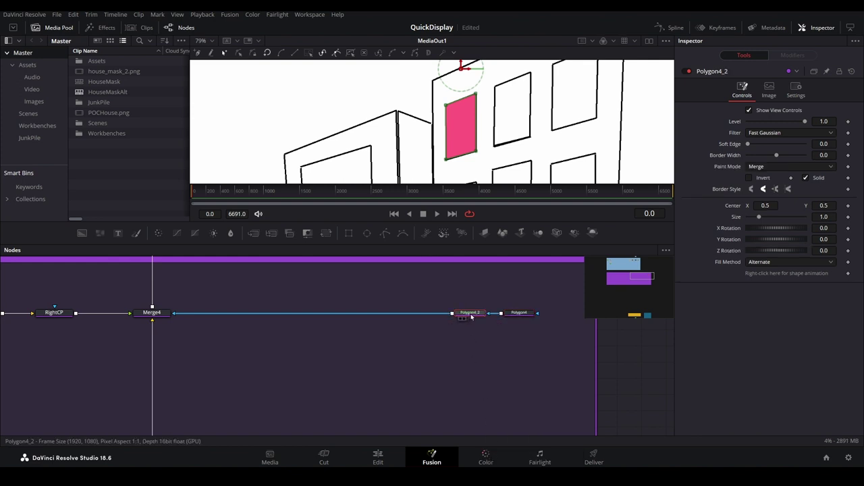
mouse_move(471, 317)
mouse_down()
mouse_move(472, 298)
mouse_move(468, 311)
mouse_move(446, 315)
mouse_move(470, 315)
mouse_up()
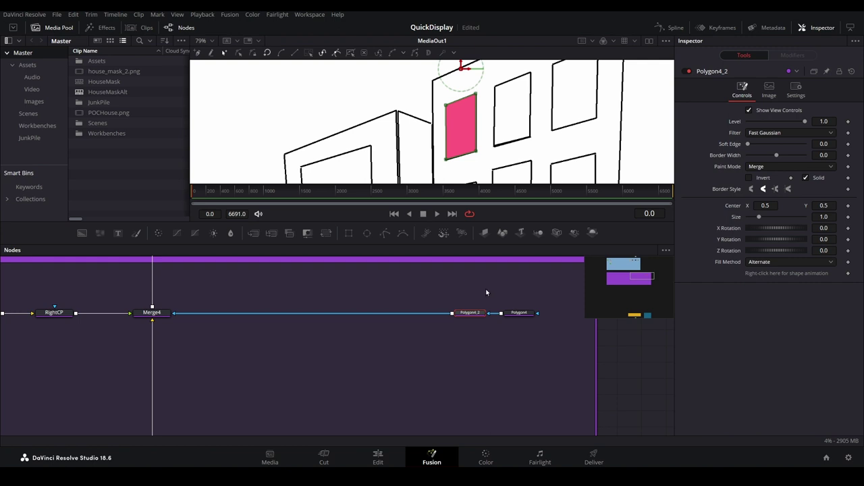
Drag the copied polygon's corners to fit the next window, nudging the rightmost polygon down into place.
drag(477, 96, 532, 76)
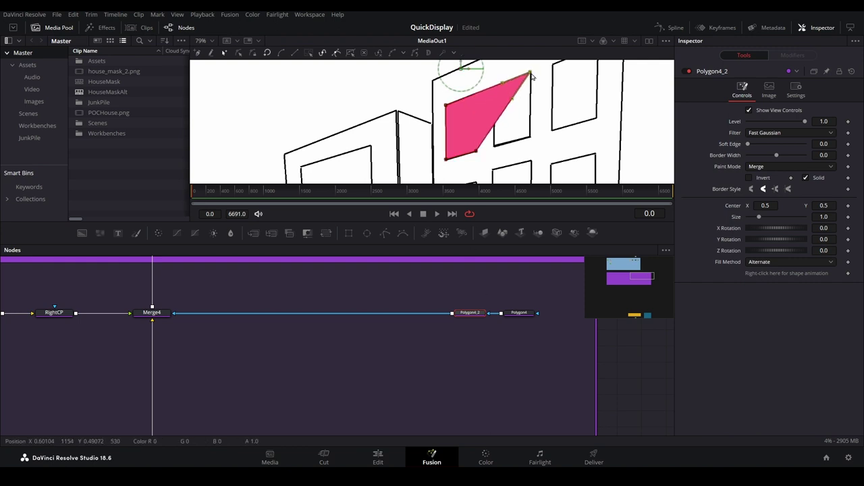
drag(477, 150, 531, 141)
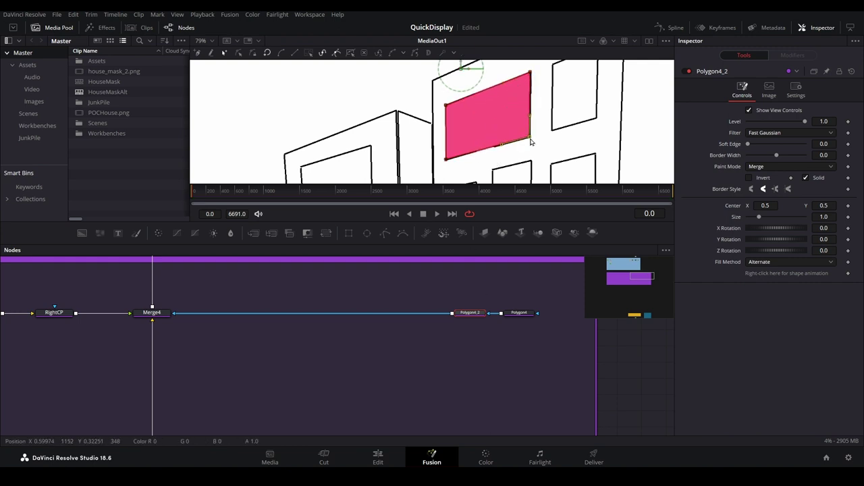
drag(454, 159, 503, 150)
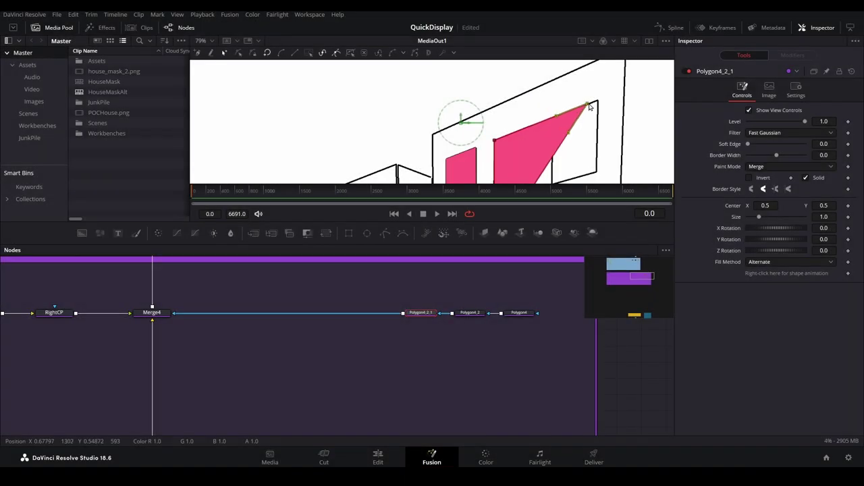
drag(588, 106, 597, 102)
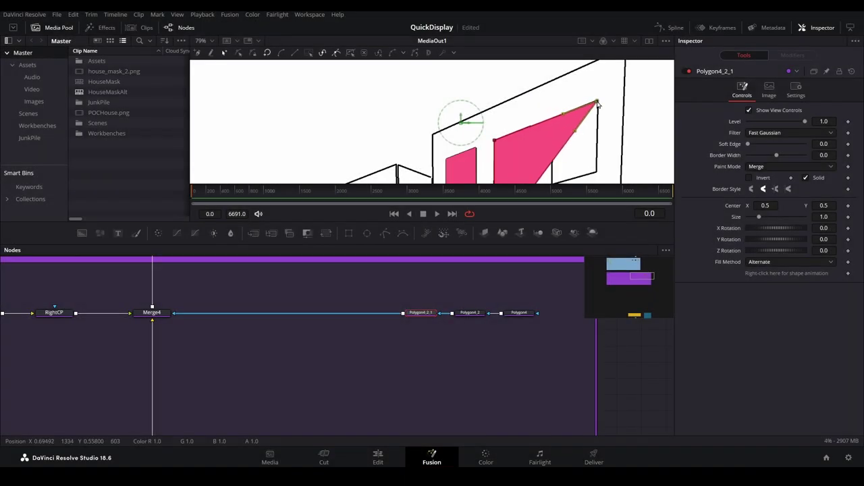
scroll(574, 118, down, 2)
drag(532, 140, 595, 122)
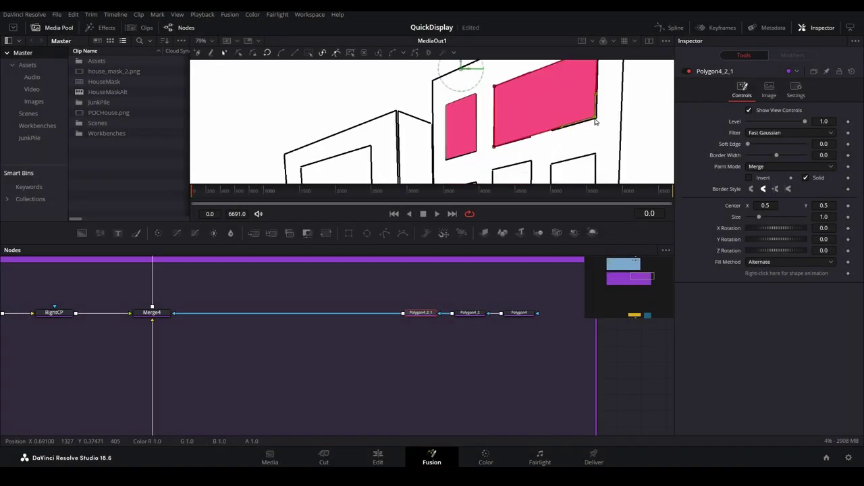
drag(531, 137, 533, 111)
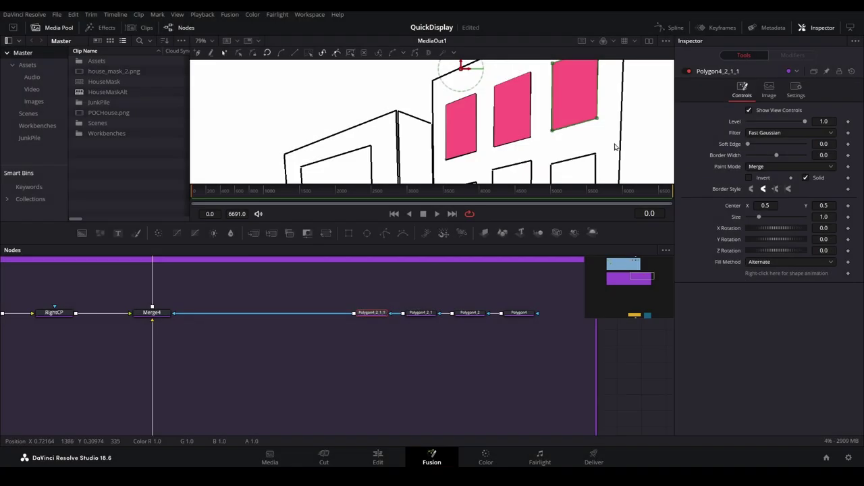
scroll(614, 149, up, 2)
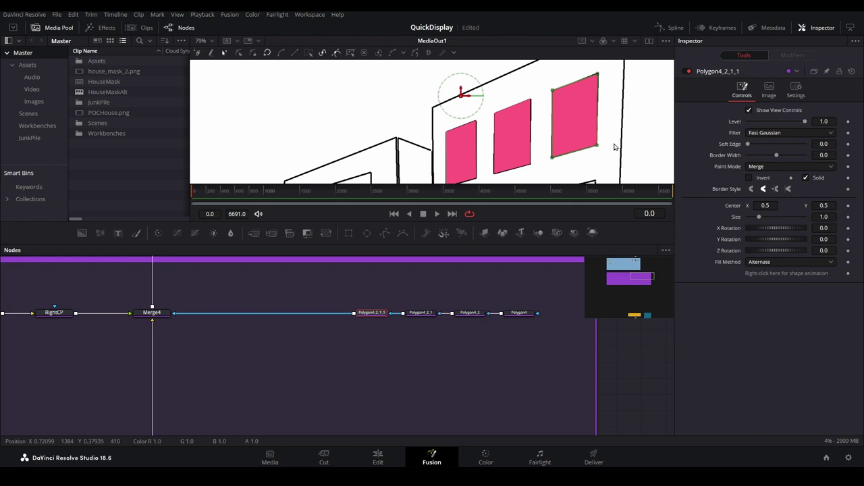
scroll(614, 148, down, 2)
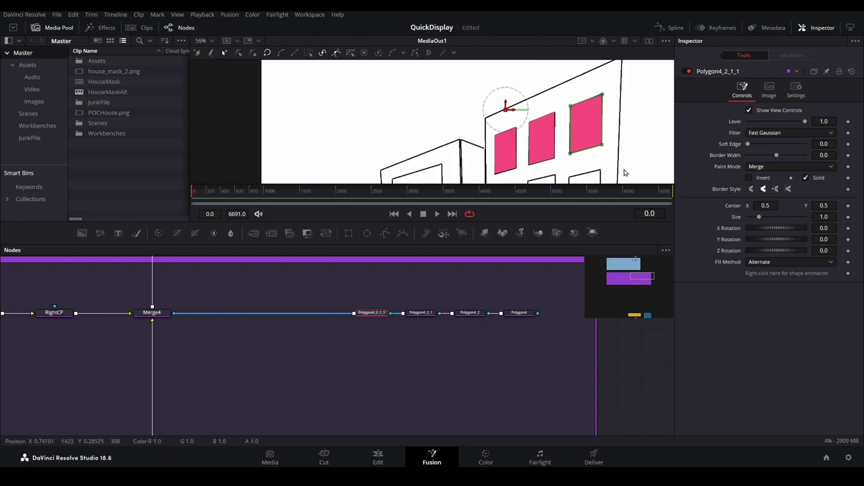
click(555, 90)
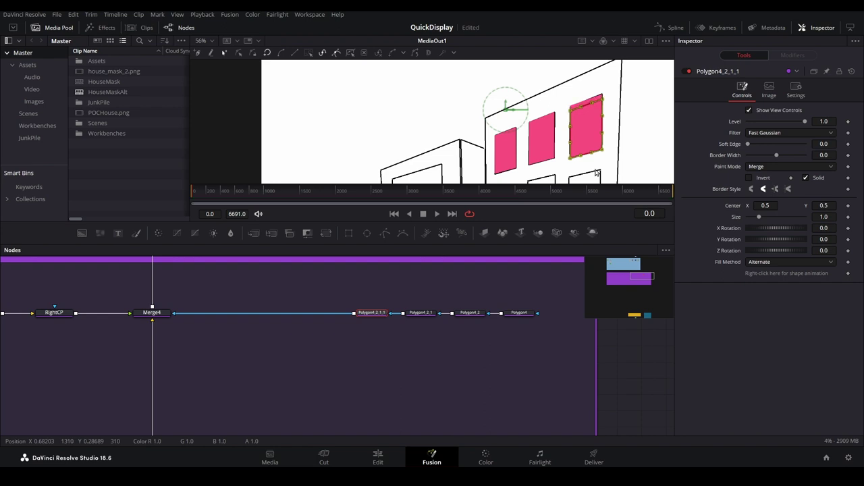
key(Down)
key(Down)
key(Down)
key(Down)
key(Down)
key(Down)
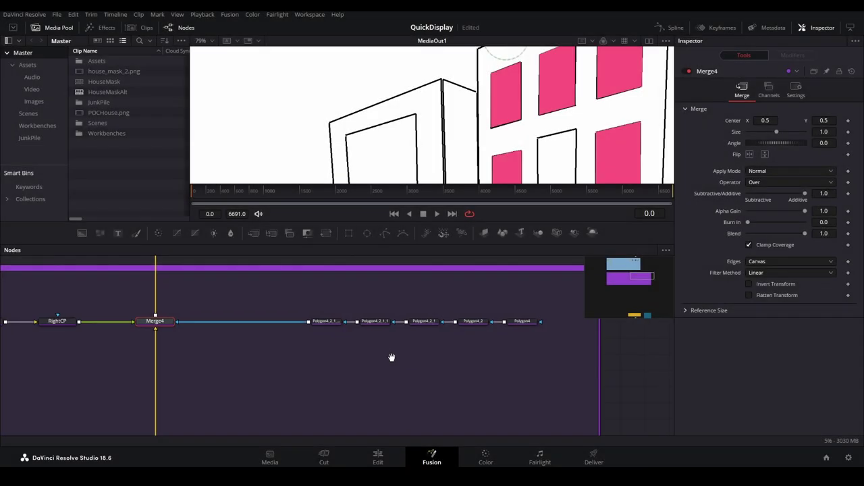
drag(390, 357, 398, 351)
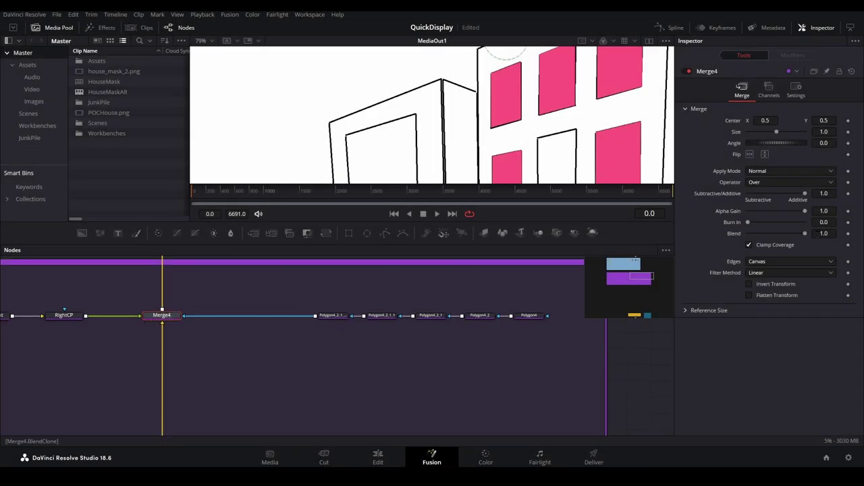
drag(732, 419, 720, 417)
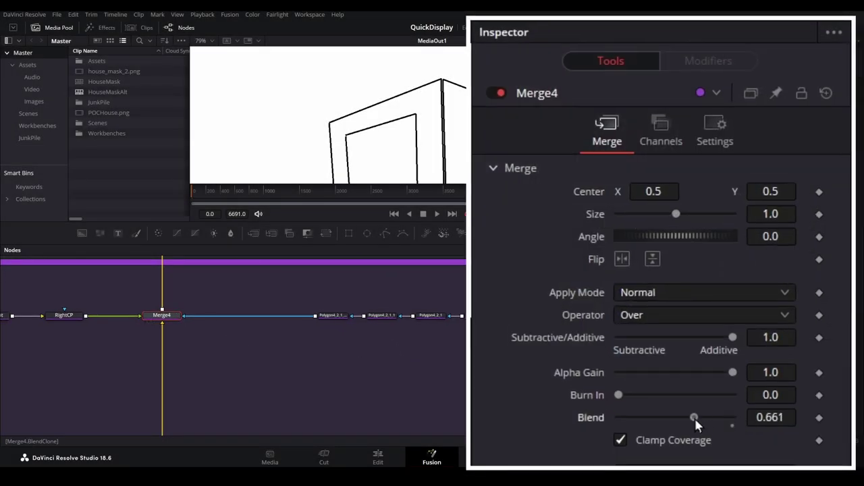
drag(694, 416, 678, 415)
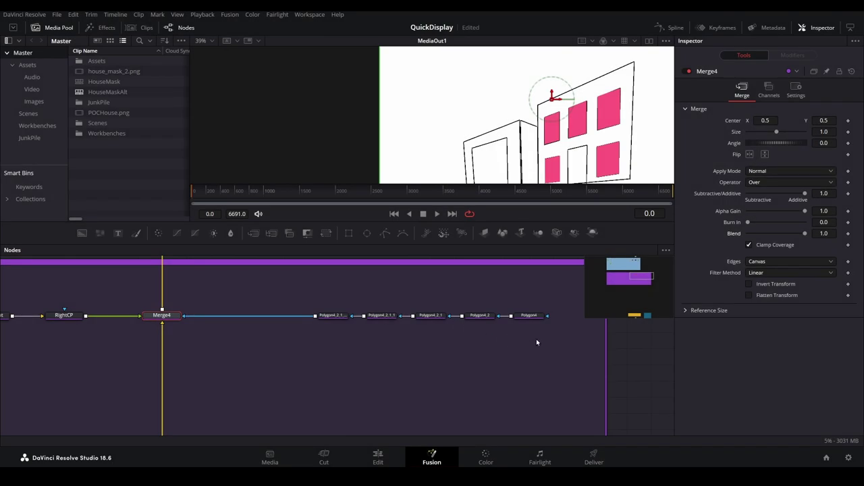
Box-select the five window polygons, move them aside, and connect them to Merge4_1's mask input.
drag(536, 342, 345, 310)
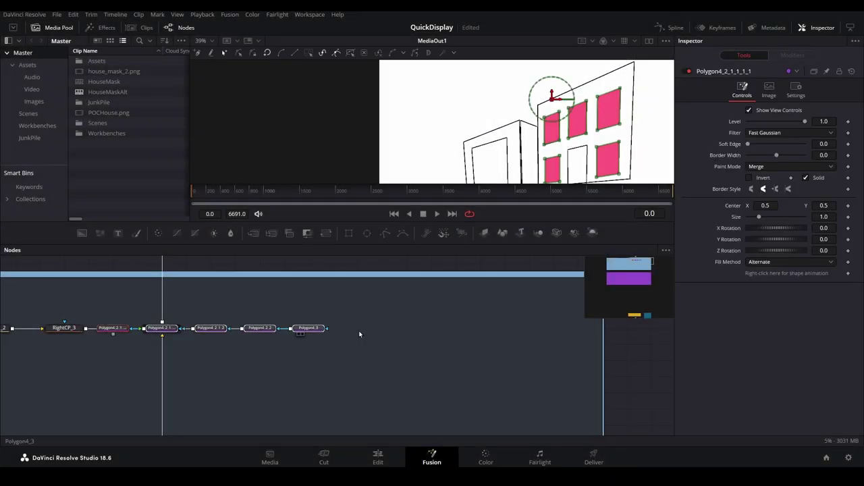
drag(360, 334, 554, 335)
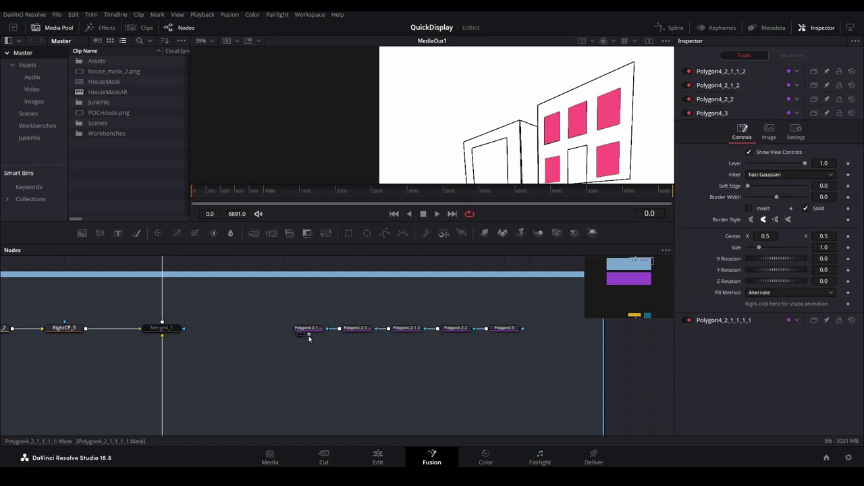
drag(309, 335, 182, 329)
scroll(202, 355, down, 1)
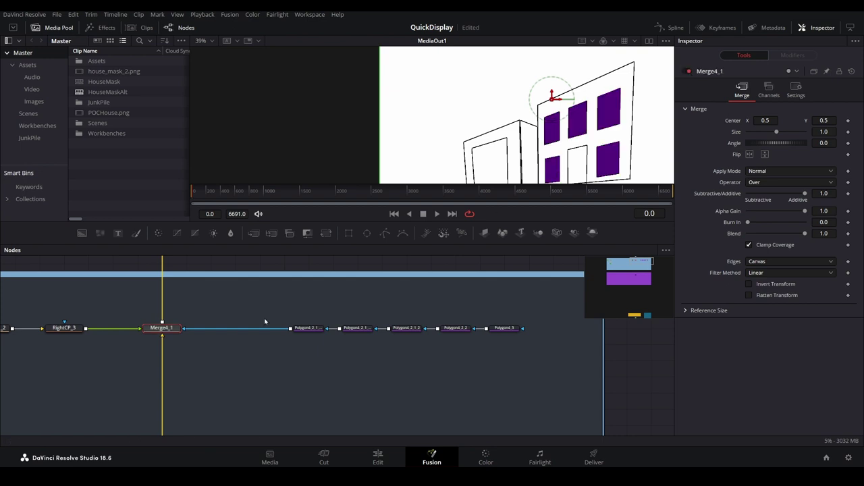
Set Background7's colour to blue #0055ff instead of purple.
drag(39, 362, 453, 351)
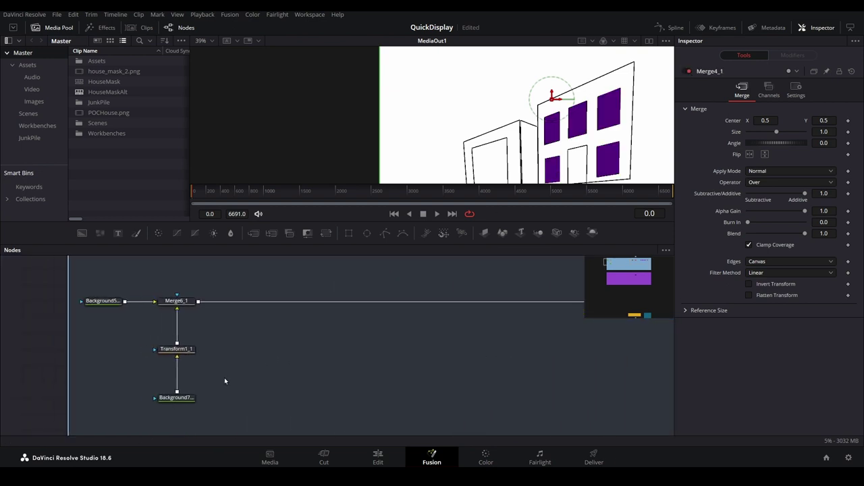
click(175, 397)
click(772, 164)
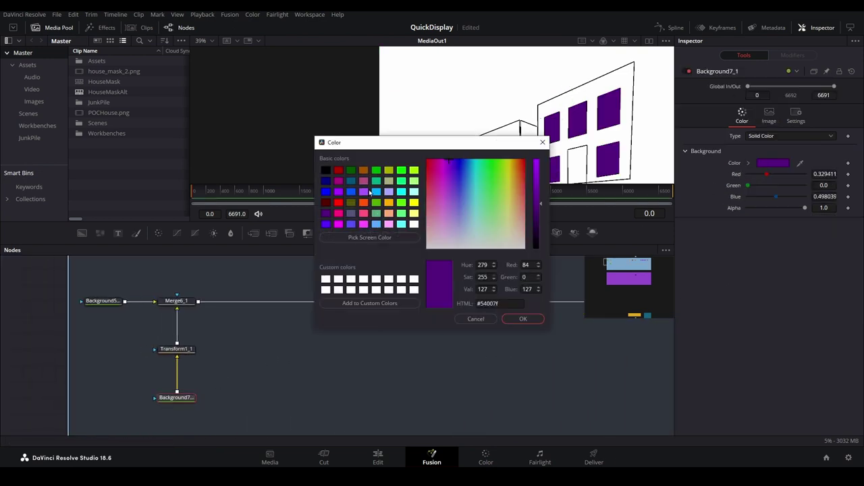
click(351, 193)
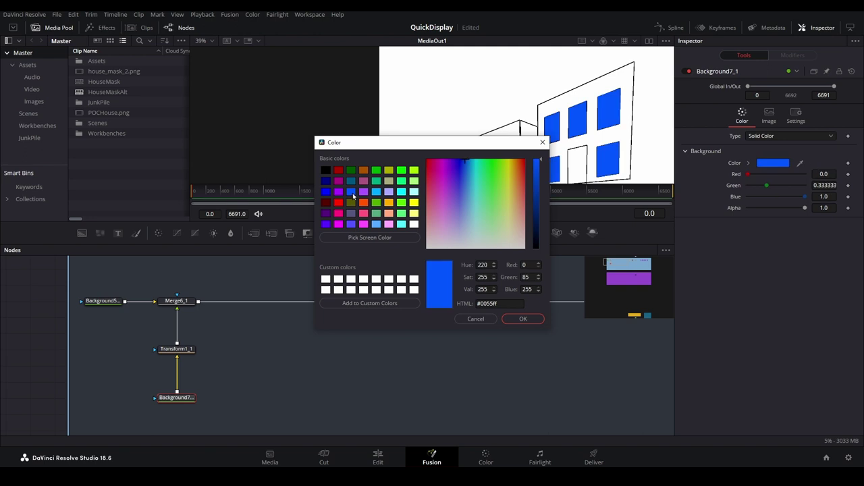
click(523, 318)
Lower Merge4_1's Blend to 0.465 and fit the whole image in the viewer.
drag(202, 338, 493, 337)
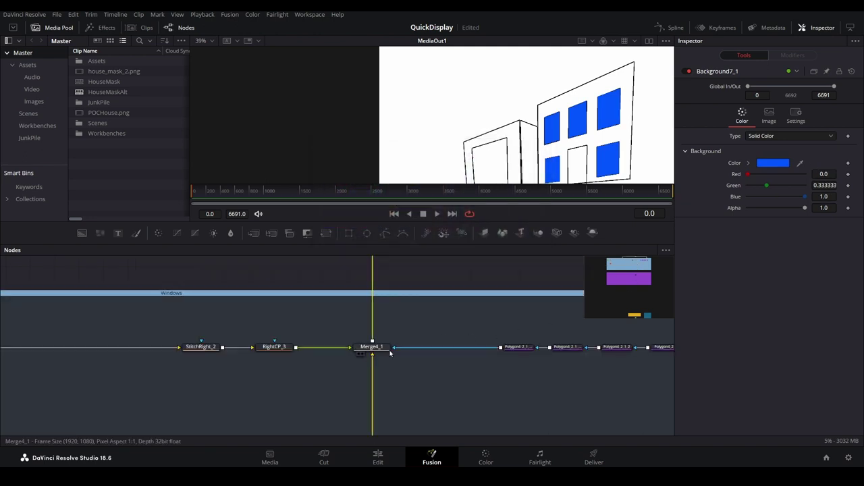
drag(400, 365, 262, 342)
click(234, 322)
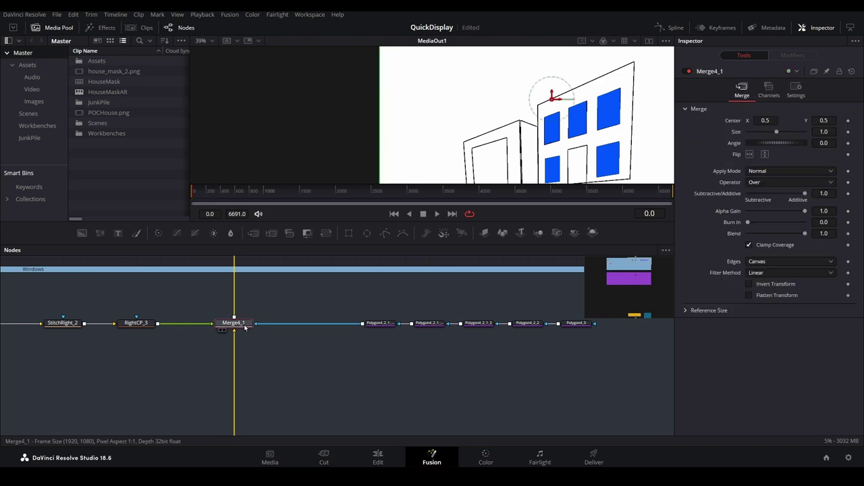
drag(806, 235, 775, 239)
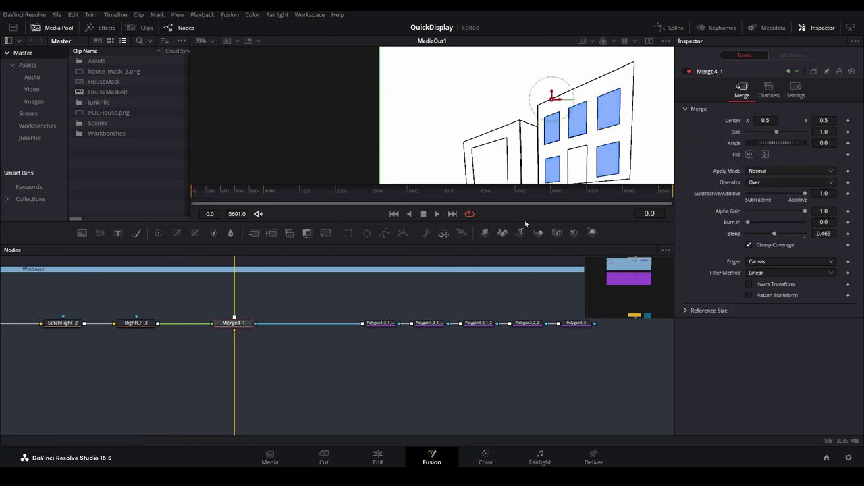
click(212, 42)
click(210, 52)
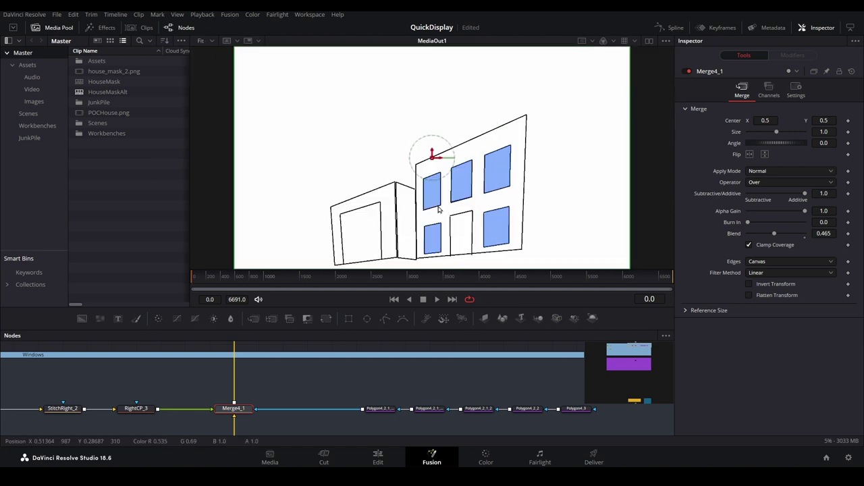
Pull Polygon4_3's top-right, bottom-right and bottom-left corners inside the top-left window frame.
click(566, 411)
scroll(430, 201, up, 5)
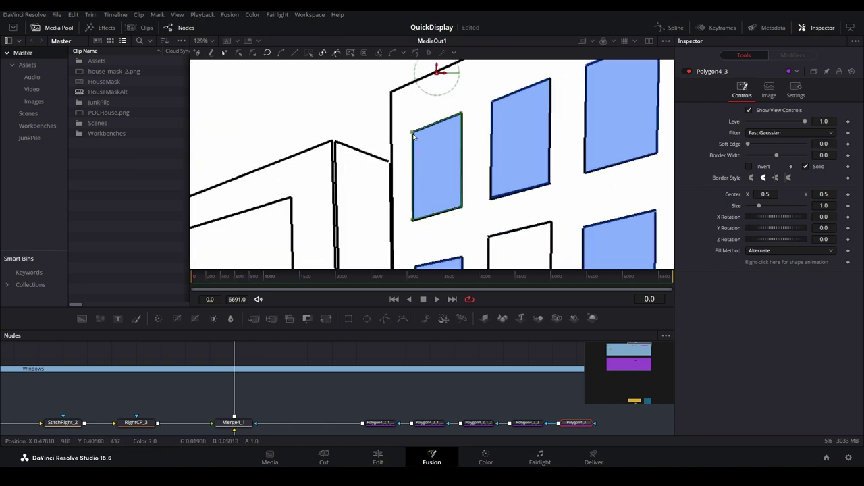
click(414, 137)
drag(460, 115, 457, 123)
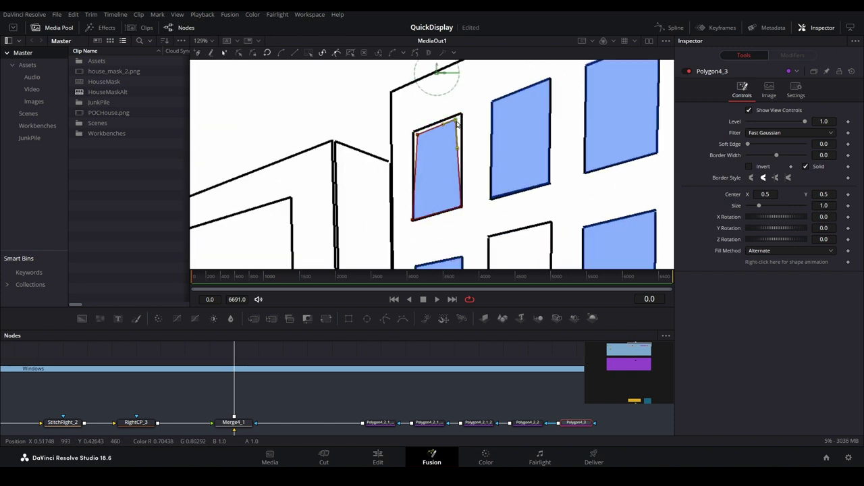
drag(462, 208, 458, 210)
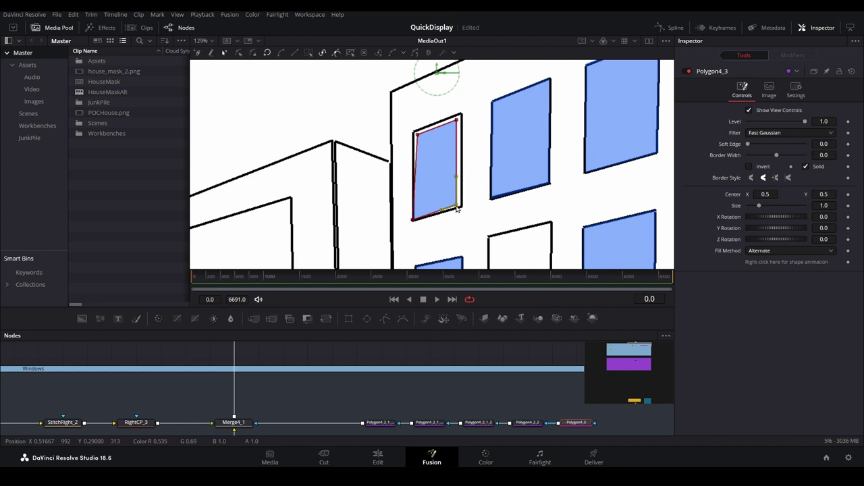
drag(413, 221, 418, 217)
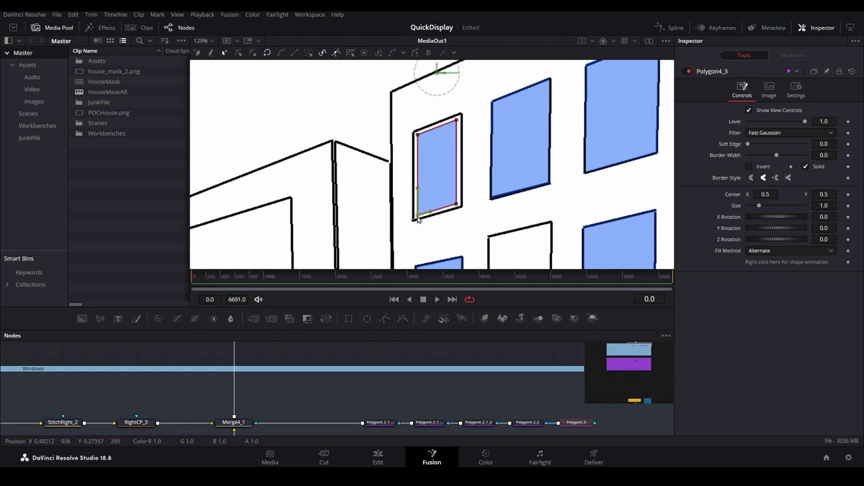
scroll(527, 397, down, 2)
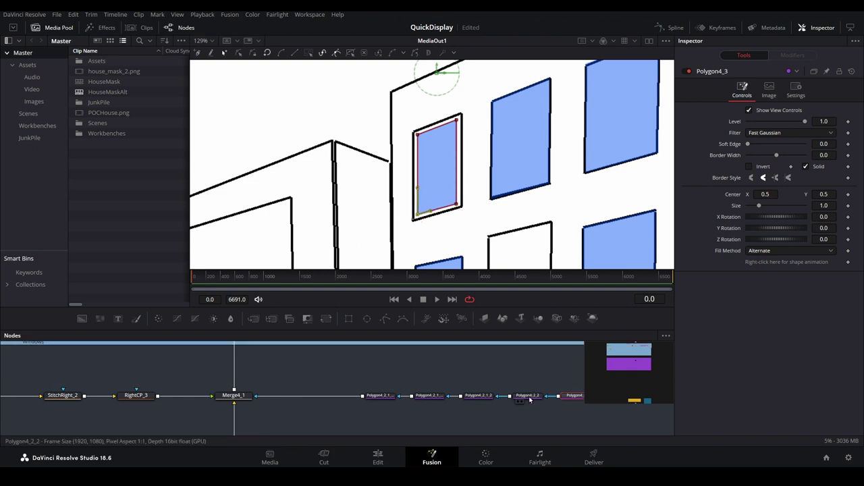
click(529, 397)
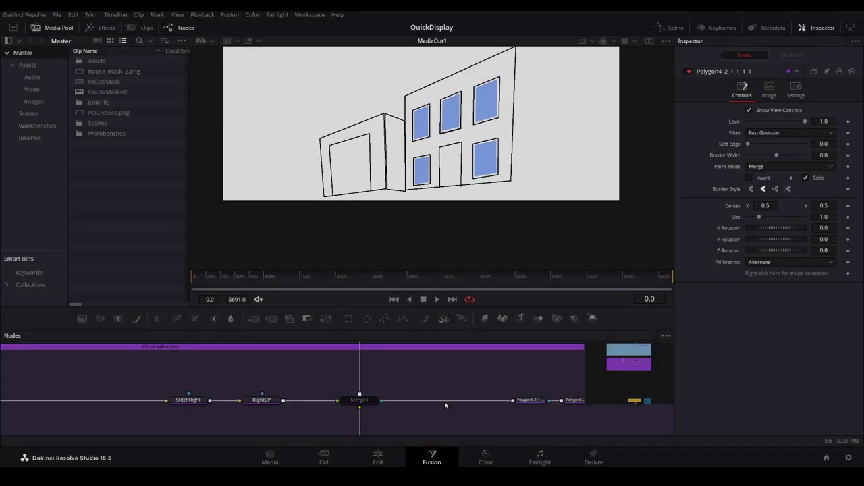
Disable Merge1 so only the window shapes show, then return to the Edit page.
click(370, 402)
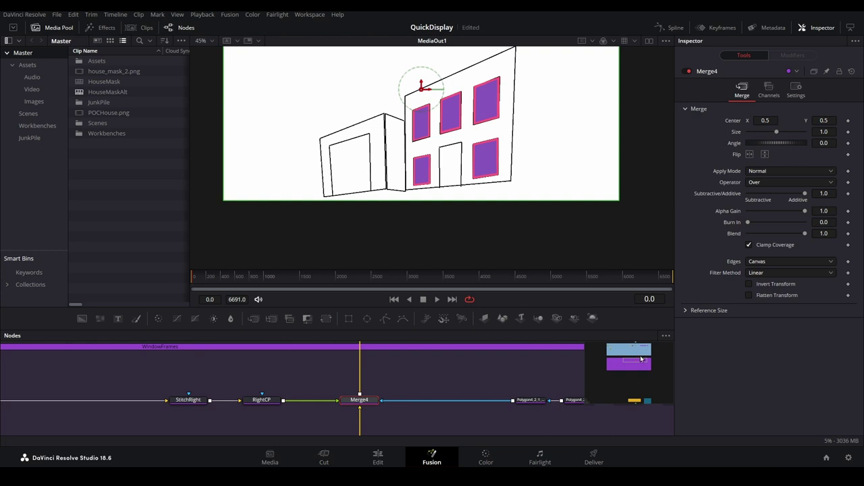
click(635, 404)
scroll(589, 362, down, 2)
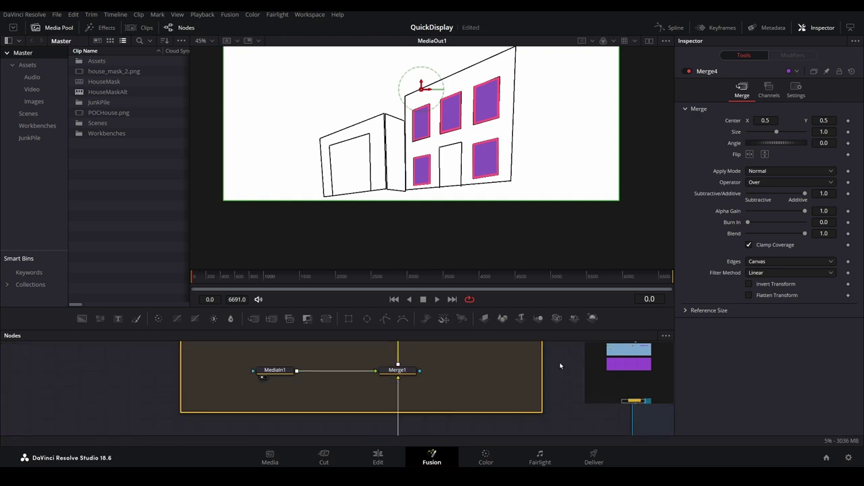
click(398, 370)
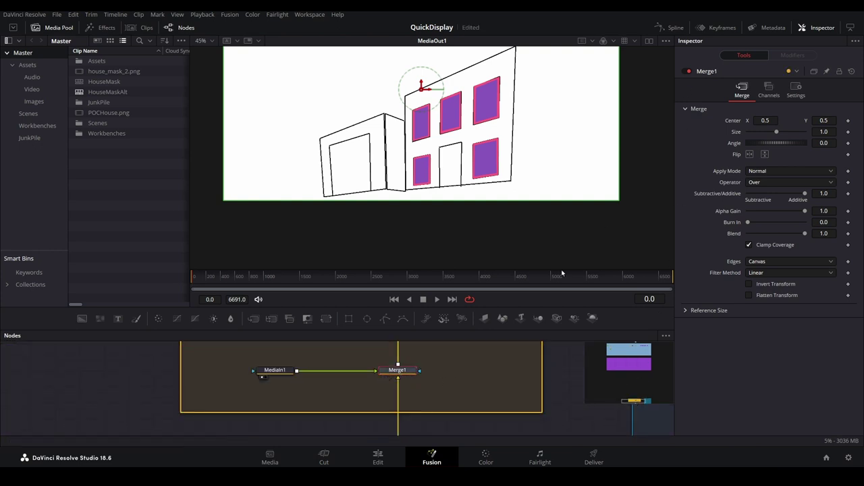
click(689, 71)
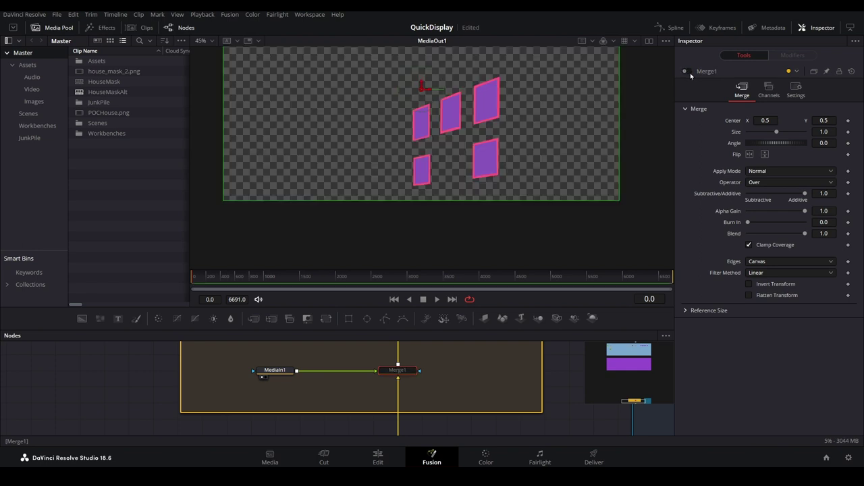
click(380, 457)
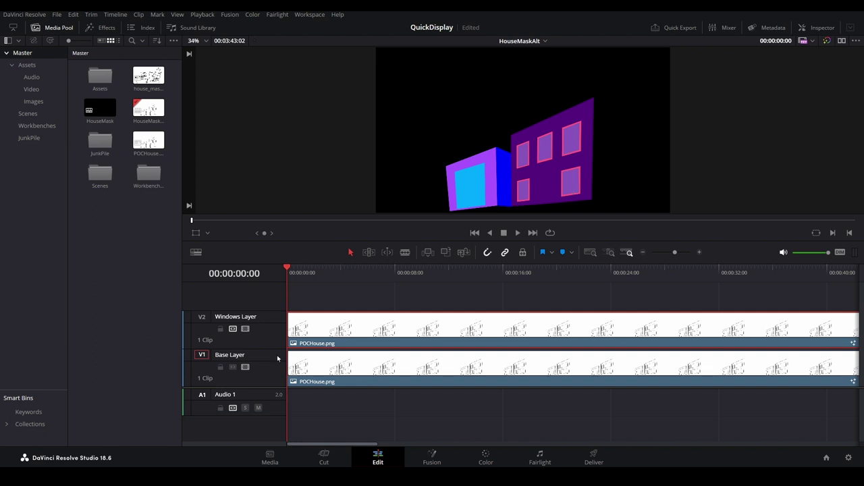
Toggle the V2 Windows Layer track off, back on, and off again to compare.
click(245, 329)
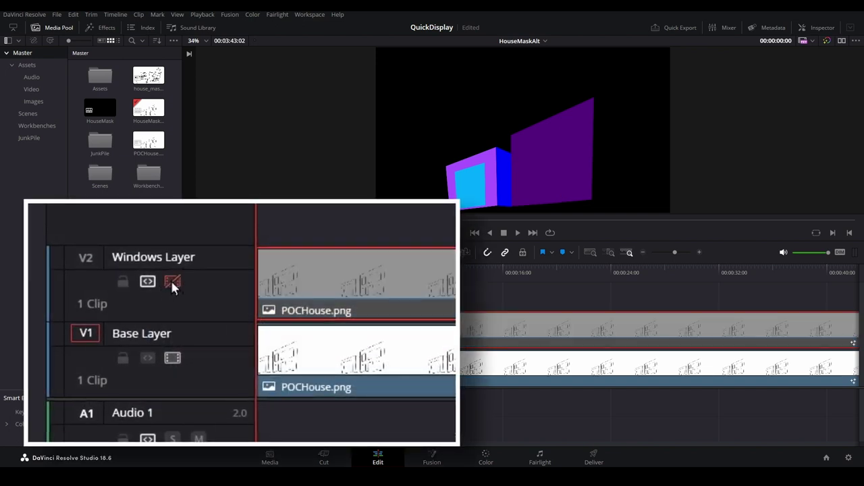
click(172, 283)
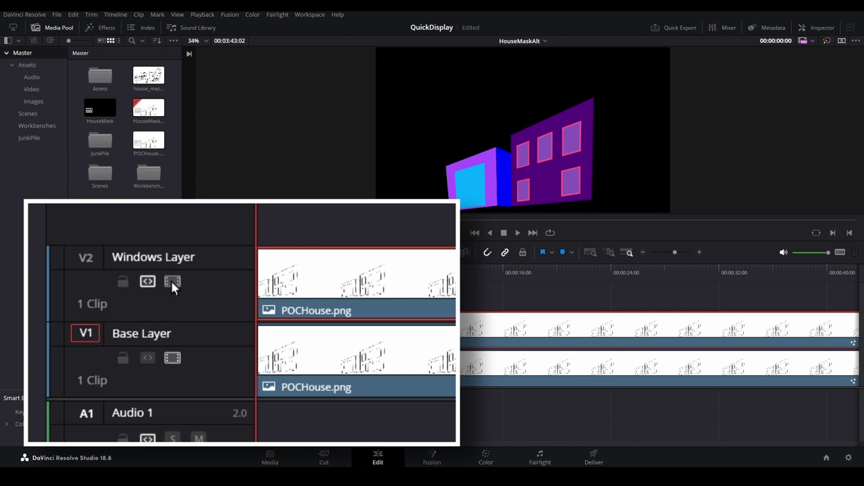
click(172, 283)
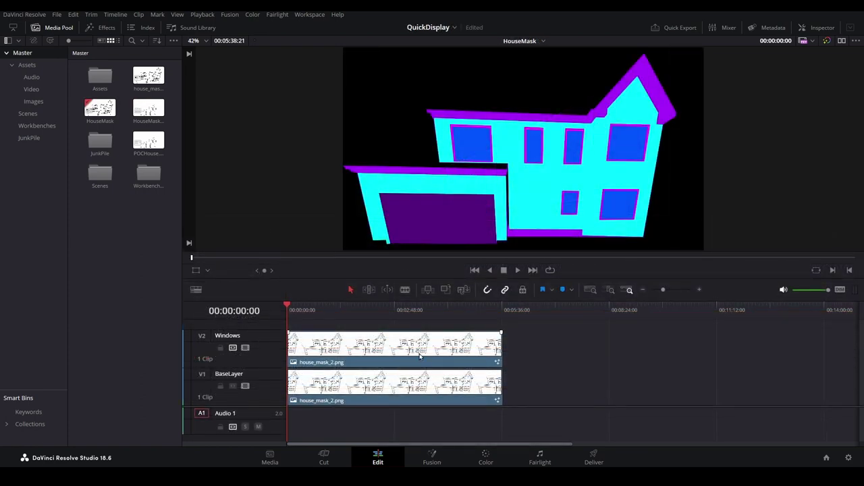
Open the Windows clip in Fusion, re-enable Merge1 and disable Merge2 to hide the magenta frames.
right_click(419, 356)
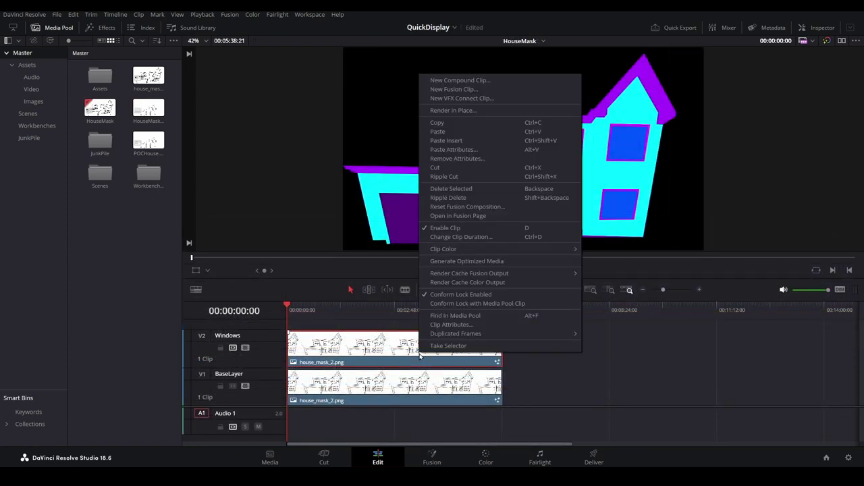
click(501, 223)
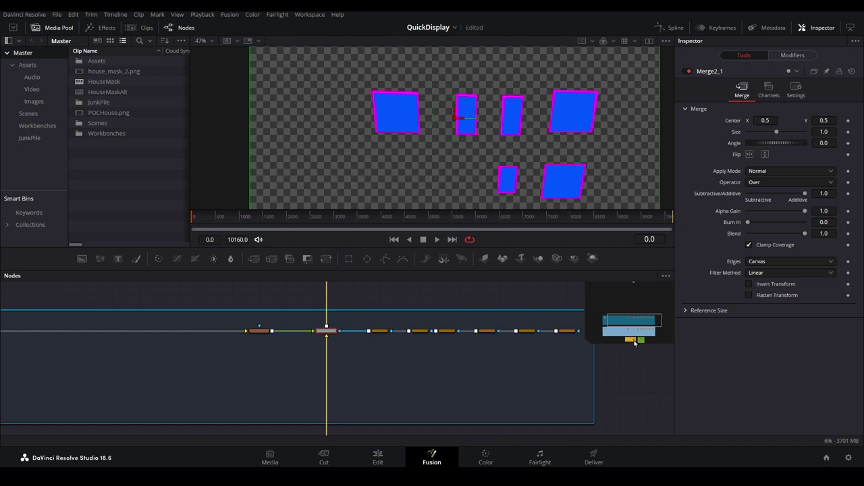
click(687, 71)
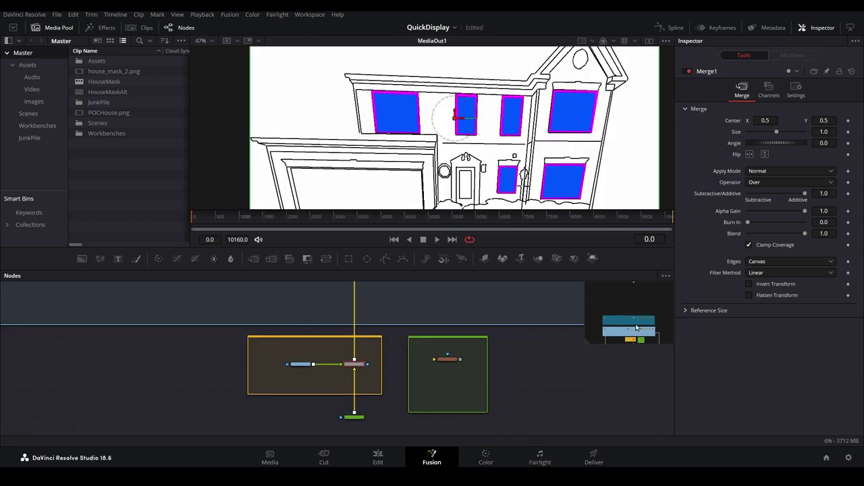
click(686, 72)
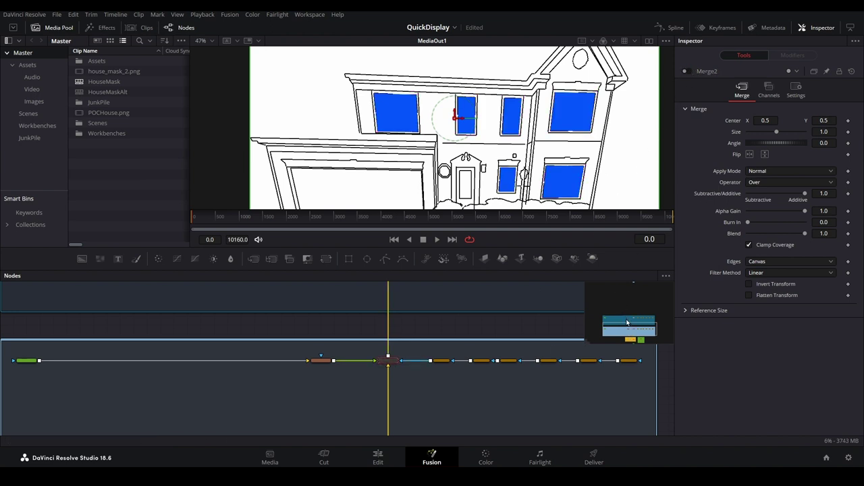
Lower Merge2_1's Blend to 0.567 so the window glass turns pale blue.
click(430, 364)
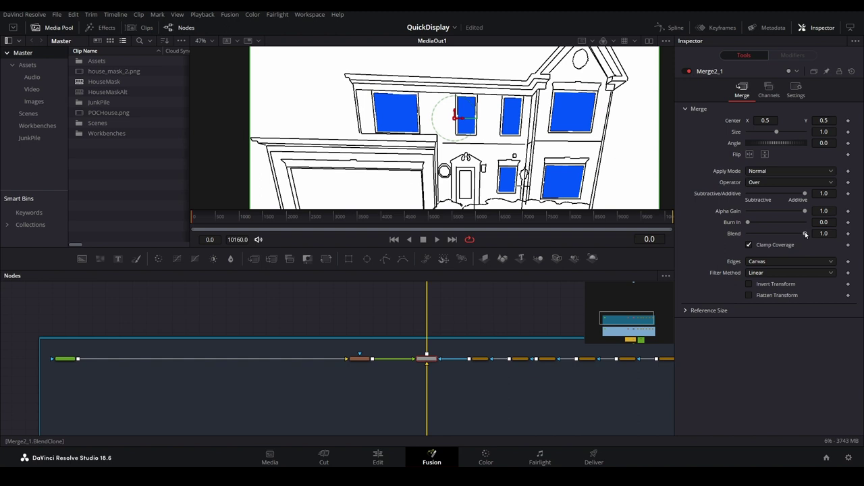
drag(805, 233, 782, 234)
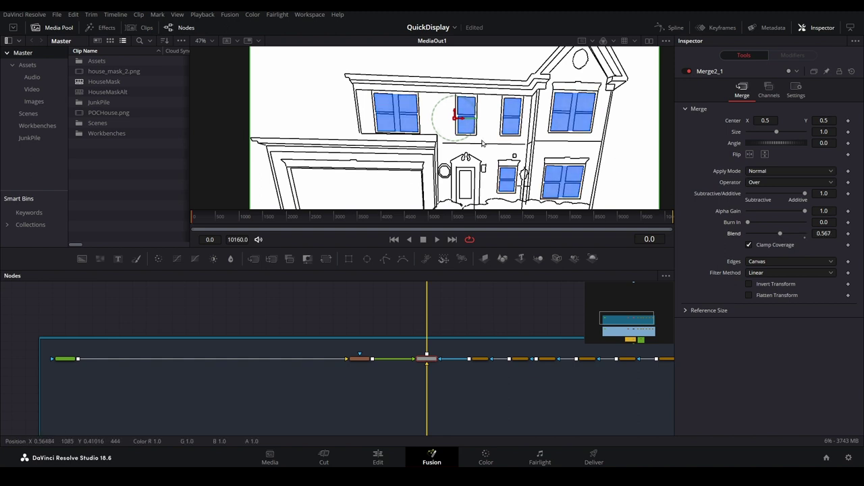
drag(503, 318, 320, 308)
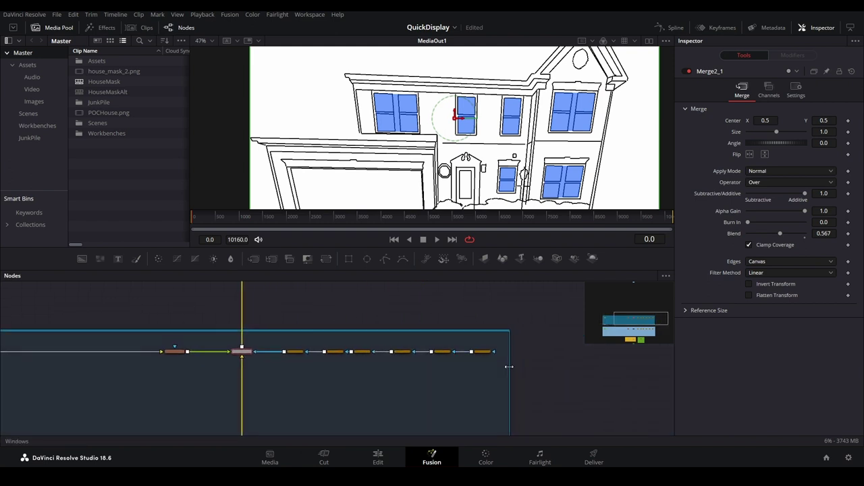
Box-select the window polygon nodes, group them into Group1, and move it along its connection.
click(489, 375)
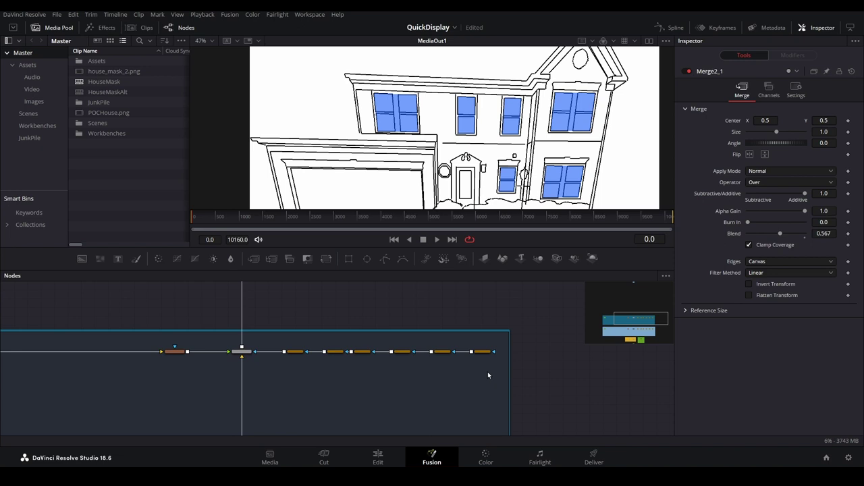
drag(488, 371, 286, 341)
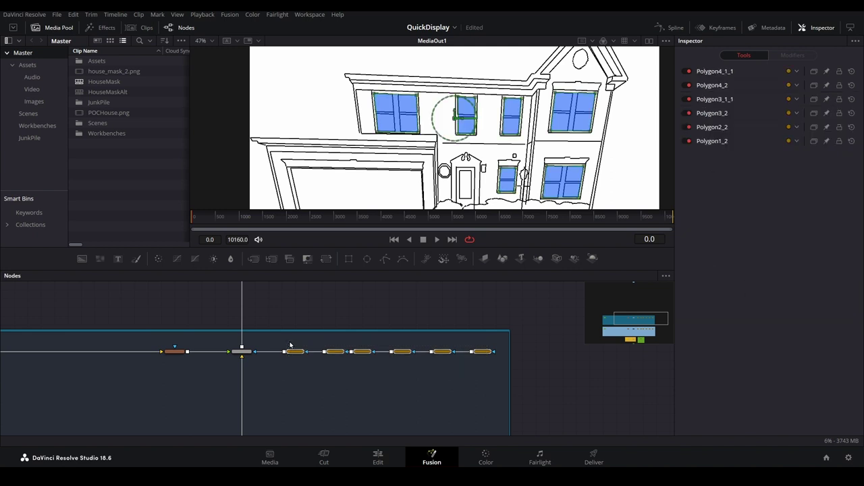
right_click(442, 352)
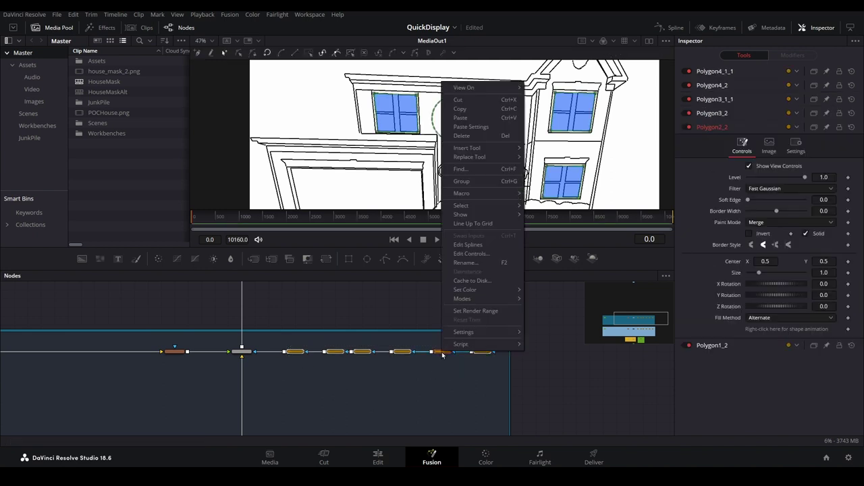
click(489, 183)
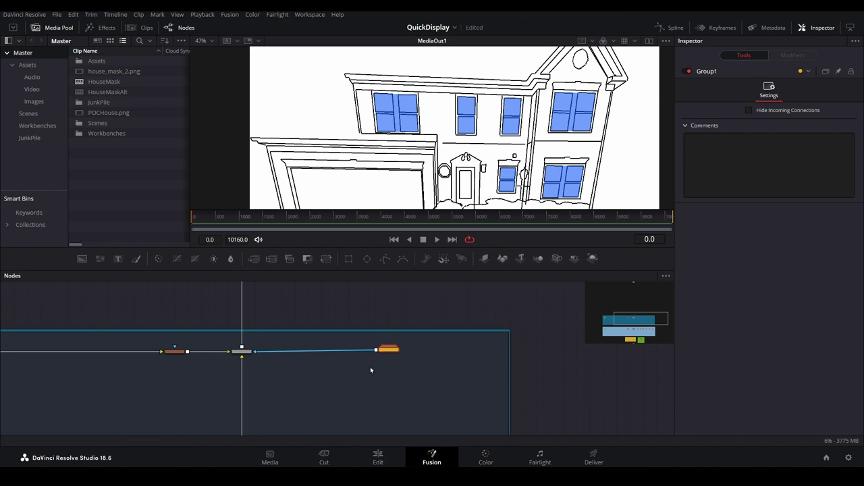
scroll(370, 366, up, 3)
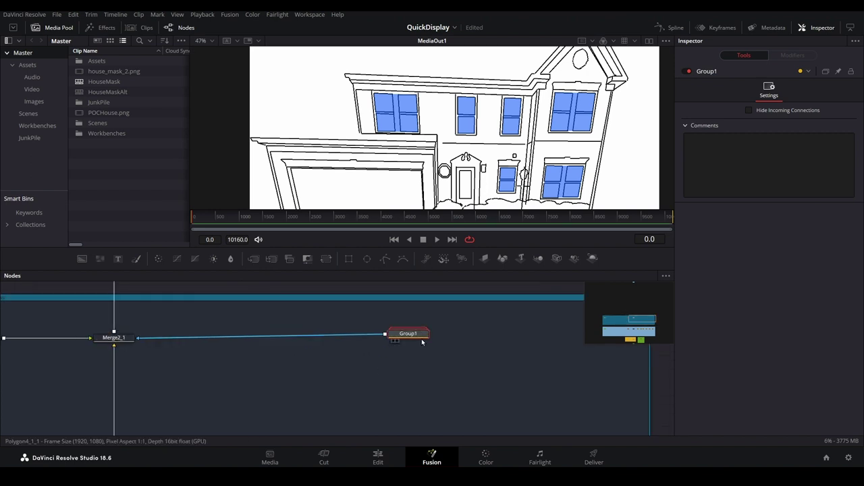
drag(422, 343, 583, 346)
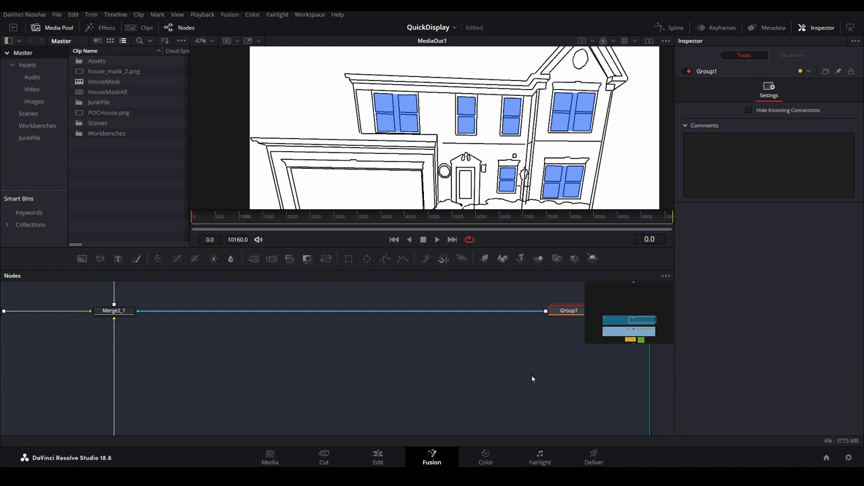
drag(482, 376, 396, 381)
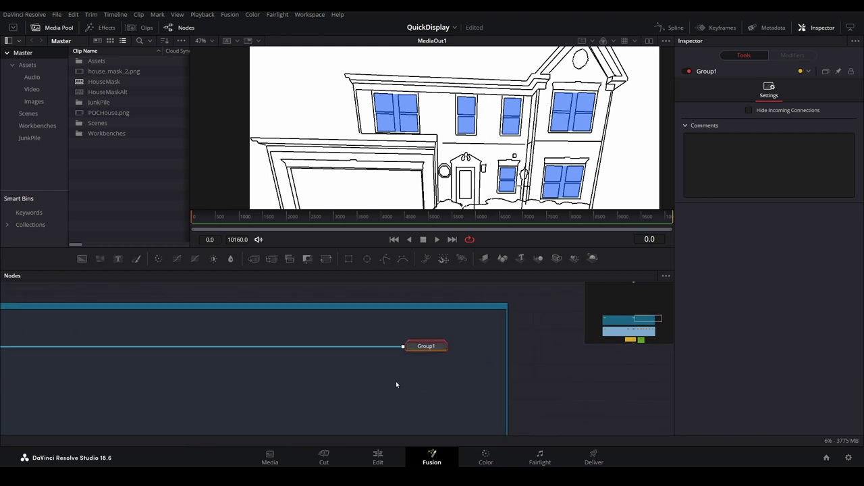
Expand Group1 to check its polygon nodes, then collapse it again.
right_click(451, 350)
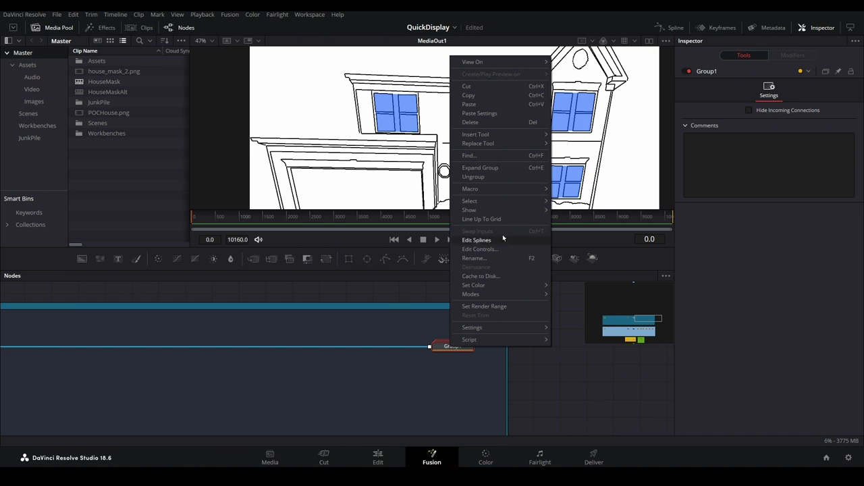
click(508, 169)
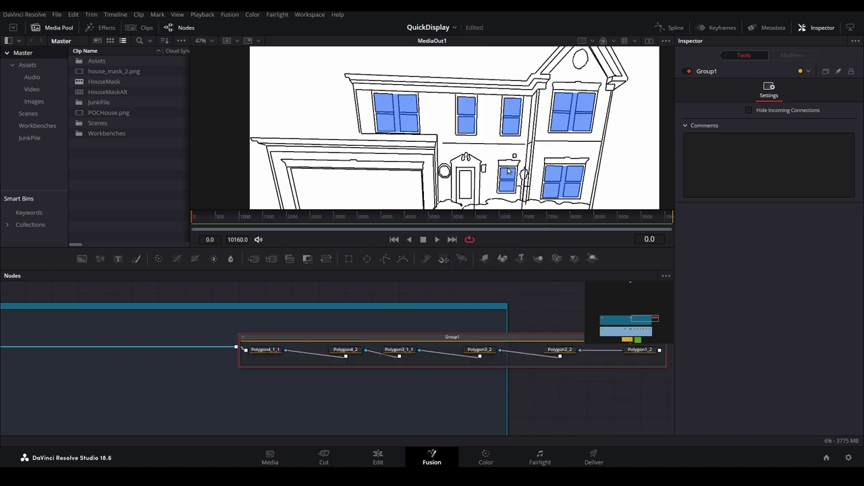
right_click(524, 343)
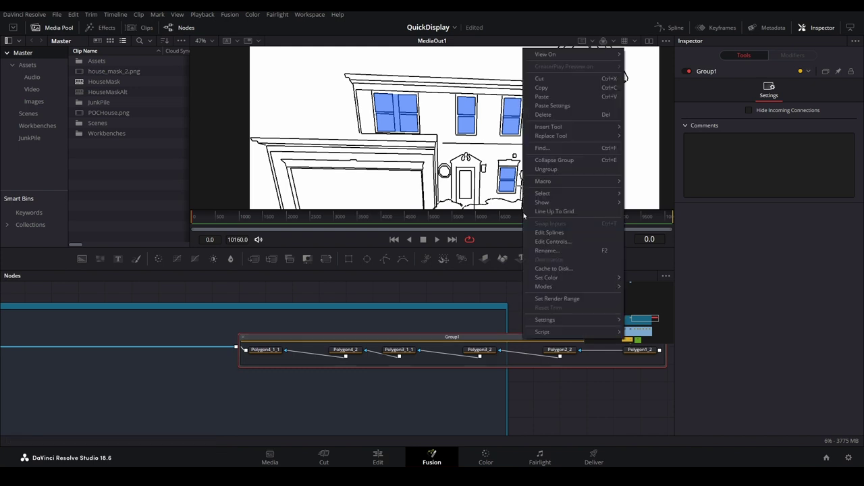
click(535, 166)
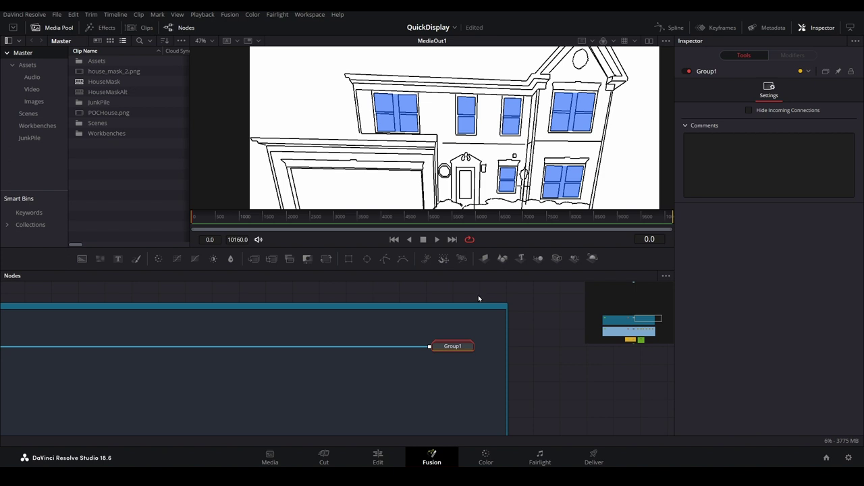
Rename the Group1 node in the Fusion graph to WindowMasks.
right_click(460, 348)
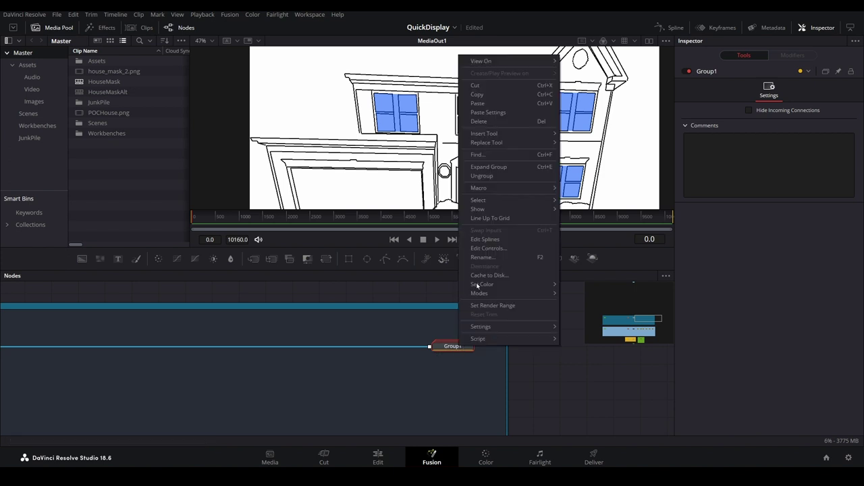
click(483, 257)
text(WindowMasks)
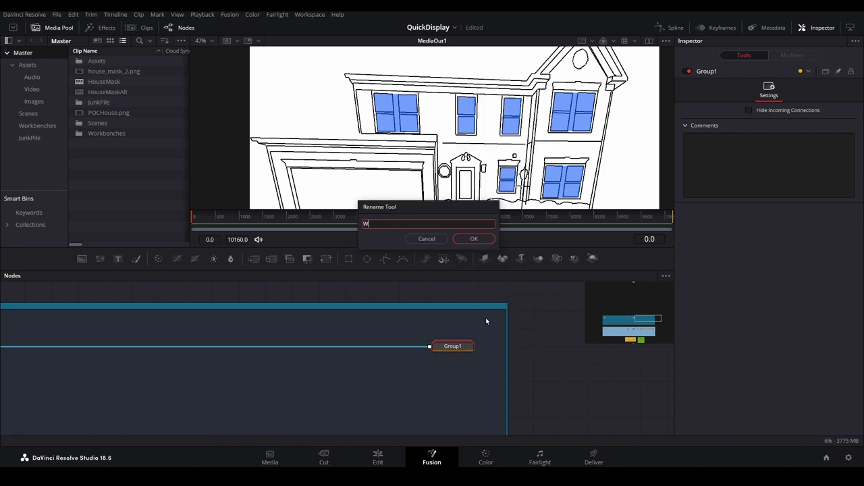
key(Return)
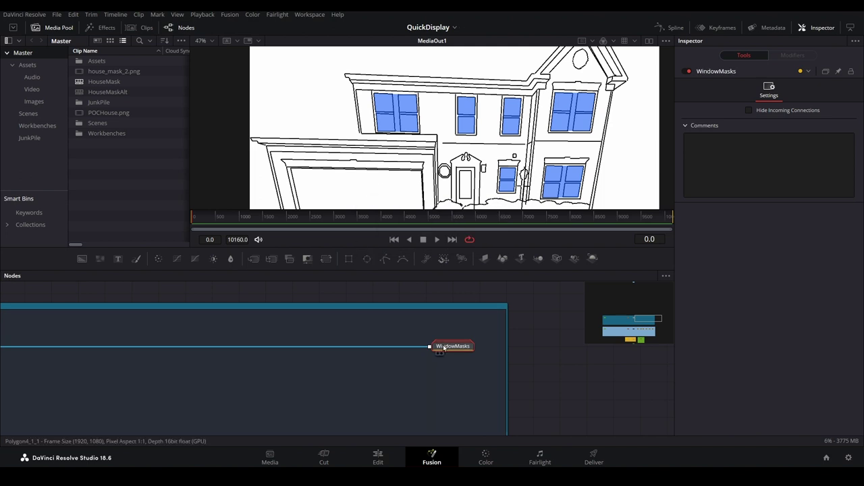
Add a Polygon5 node feeding WindowMasks and place points at the window's top, crossbar and left edge.
click(385, 259)
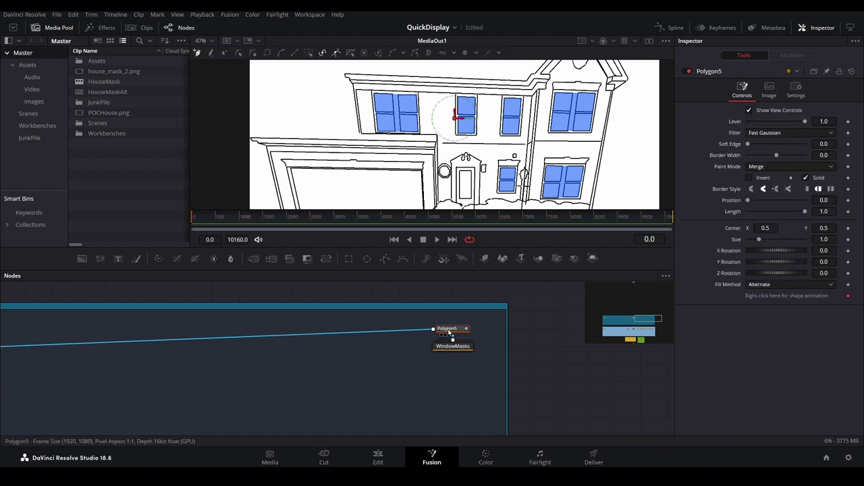
drag(449, 331, 377, 344)
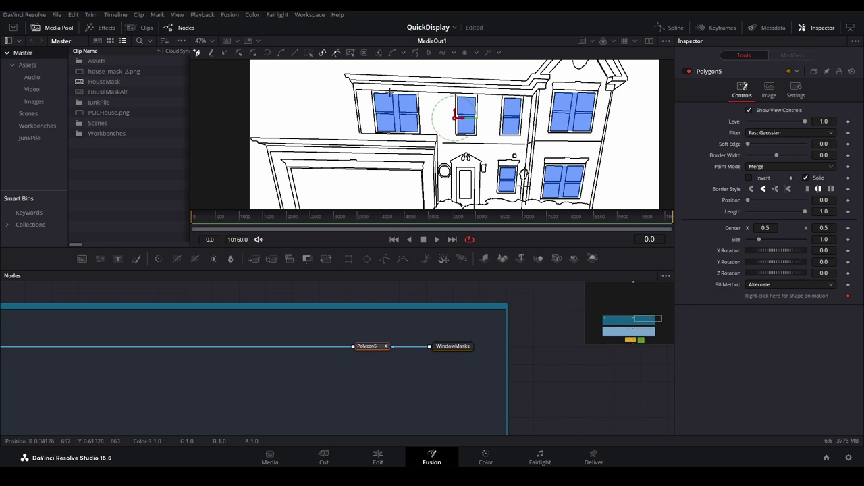
scroll(389, 93, up, 5)
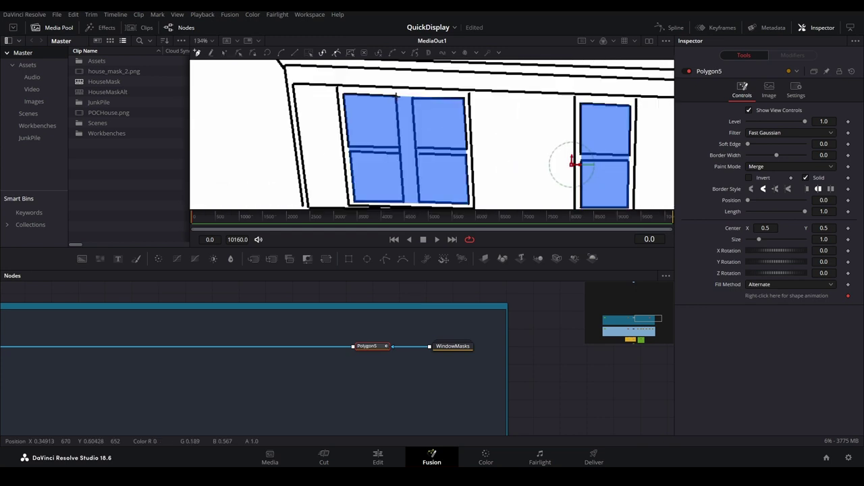
click(395, 92)
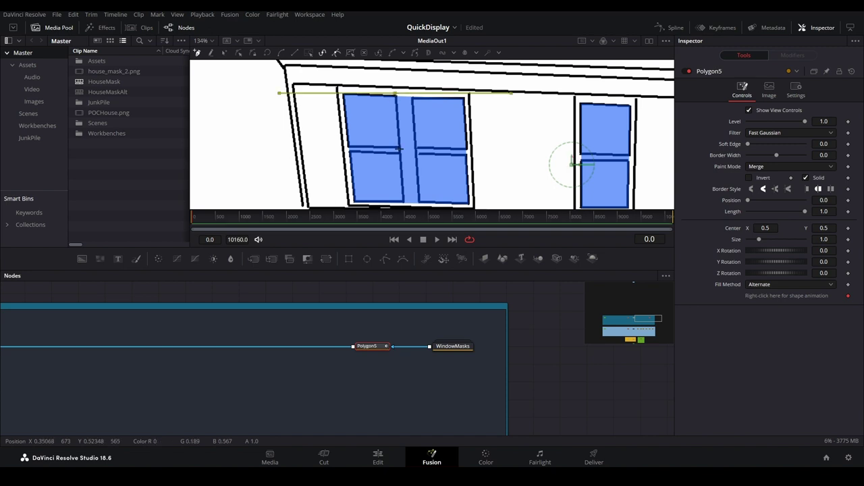
scroll(399, 146, up, 3)
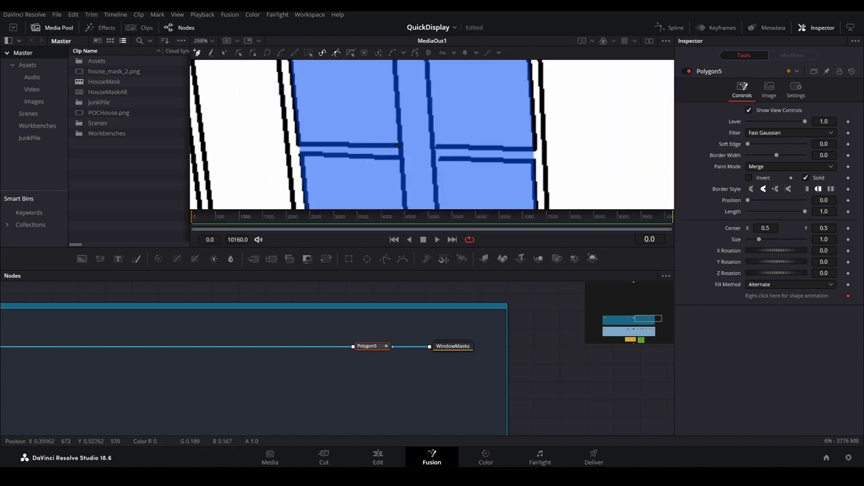
click(399, 144)
click(296, 145)
scroll(386, 145, down, 3)
Trace Polygon5 around the mullion and the window's right edge, then close the shape.
click(409, 178)
click(441, 179)
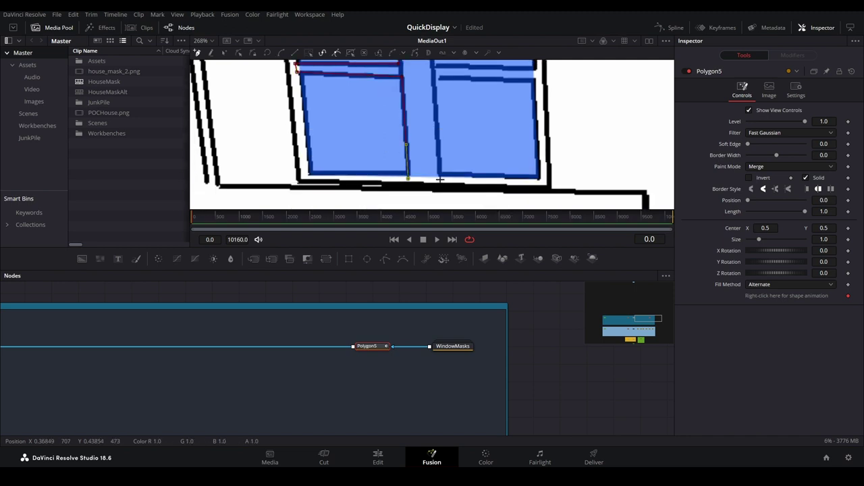
click(435, 113)
click(433, 79)
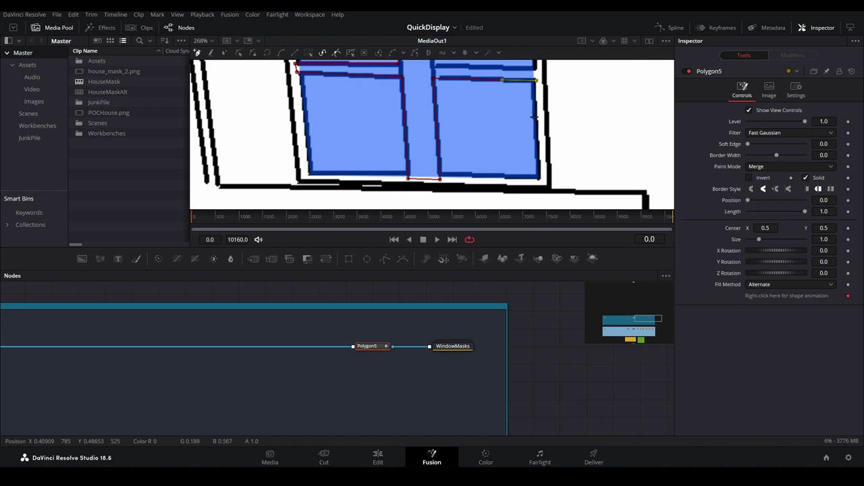
scroll(433, 79, up, 1)
click(536, 106)
click(536, 96)
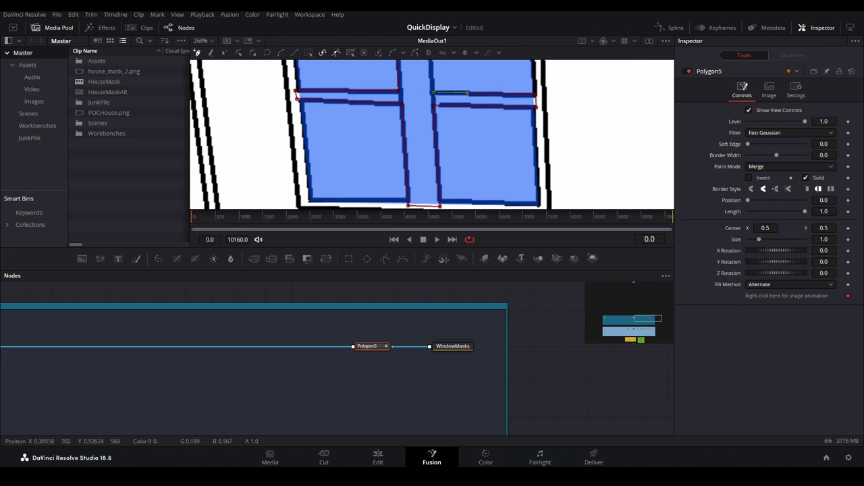
scroll(433, 93, up, 5)
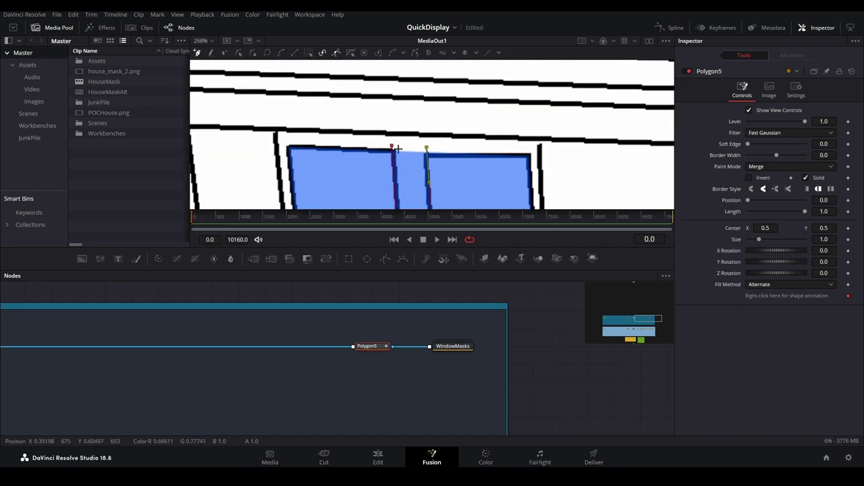
click(393, 146)
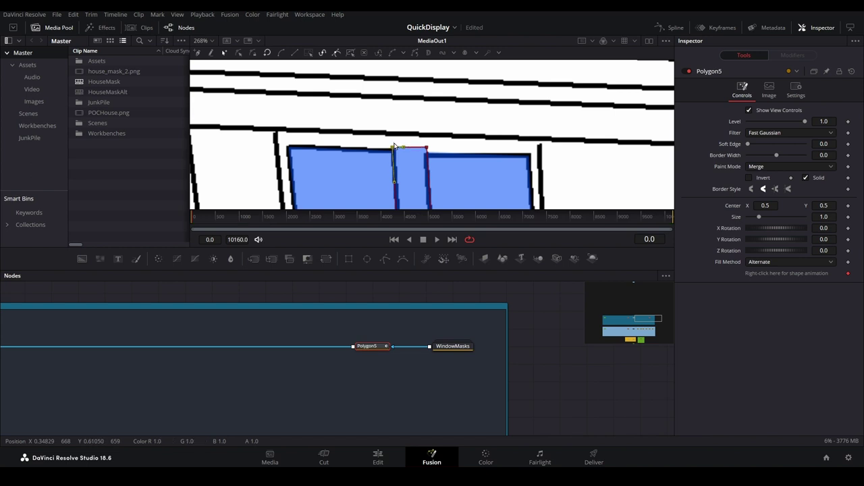
scroll(394, 145, down, 5)
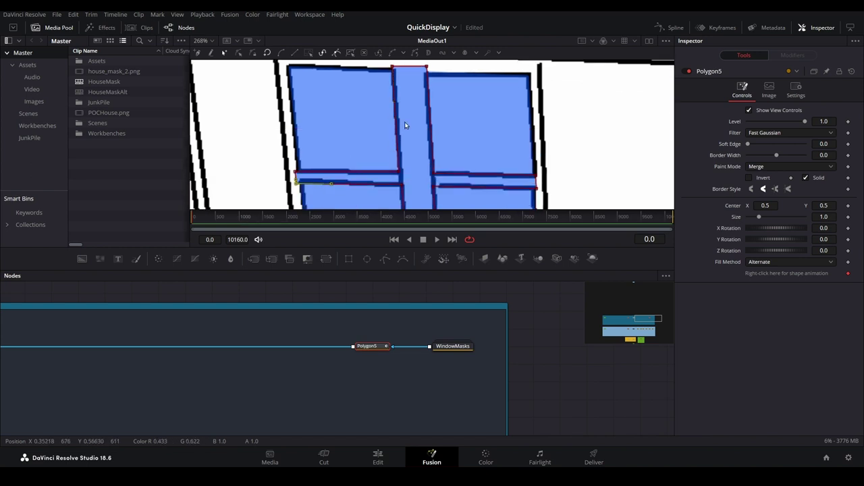
Set Polygon5's Paint Mode to Subtract so the dividers cut out of the blue glass.
click(811, 169)
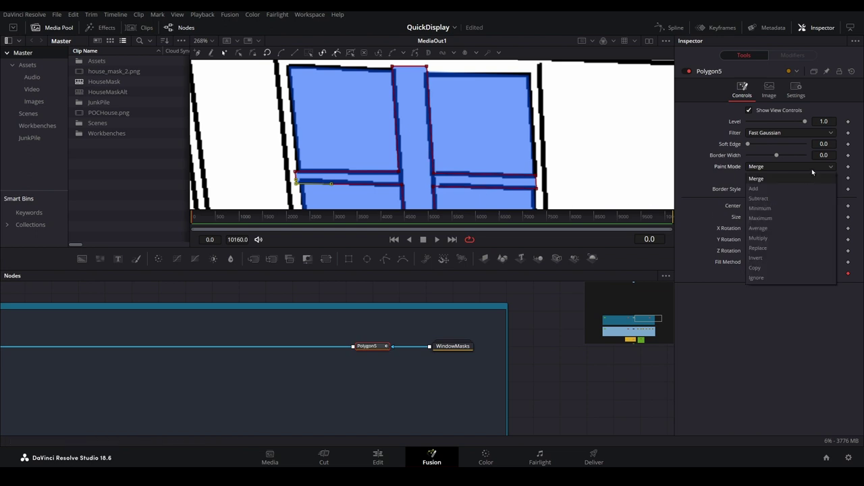
click(789, 197)
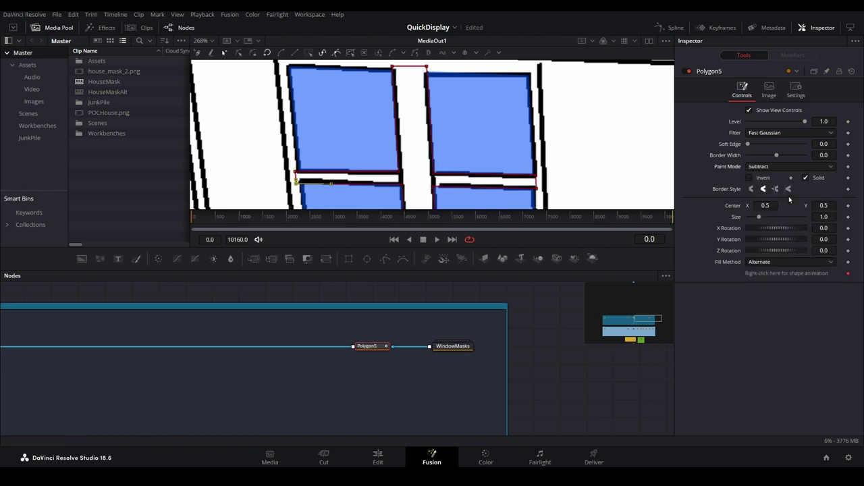
scroll(576, 149, down, 2)
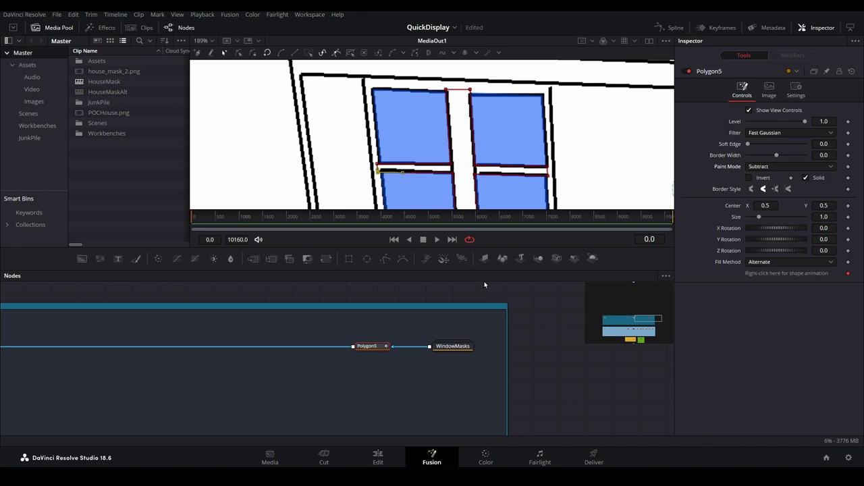
scroll(529, 166, down, 2)
drag(532, 138, 511, 127)
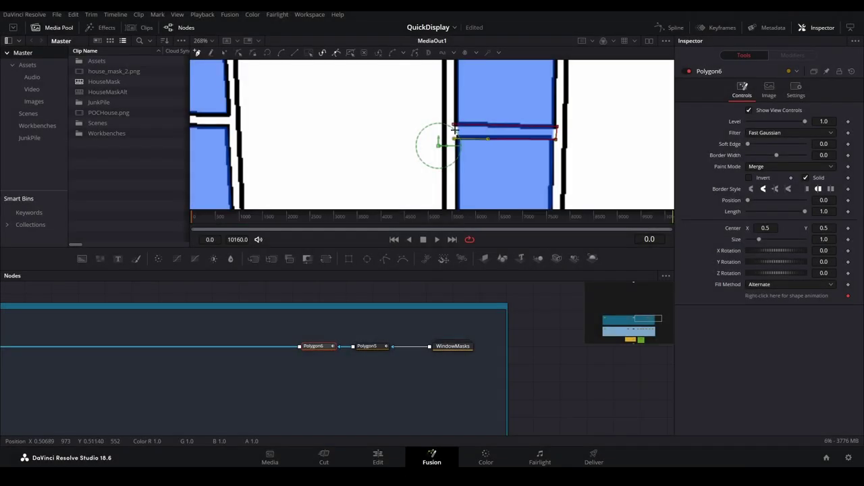
Close the Polygon6 shape over the crossbar and set its Paint Mode to Subtract.
click(453, 126)
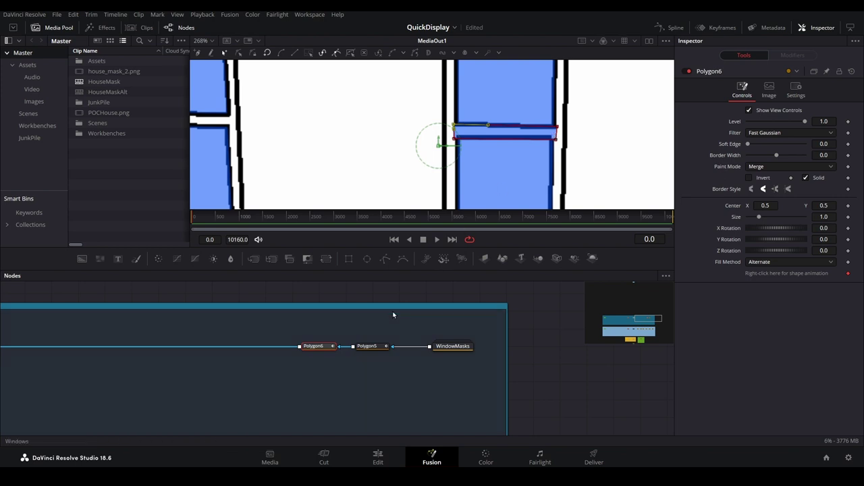
click(761, 168)
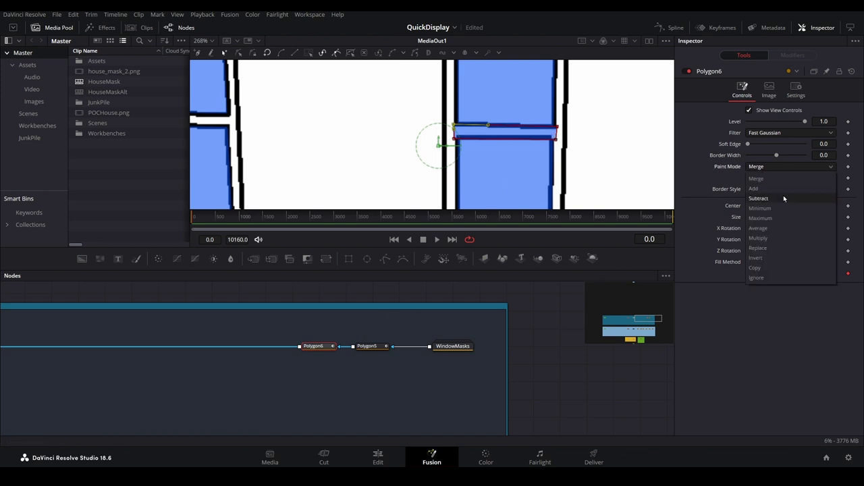
click(783, 196)
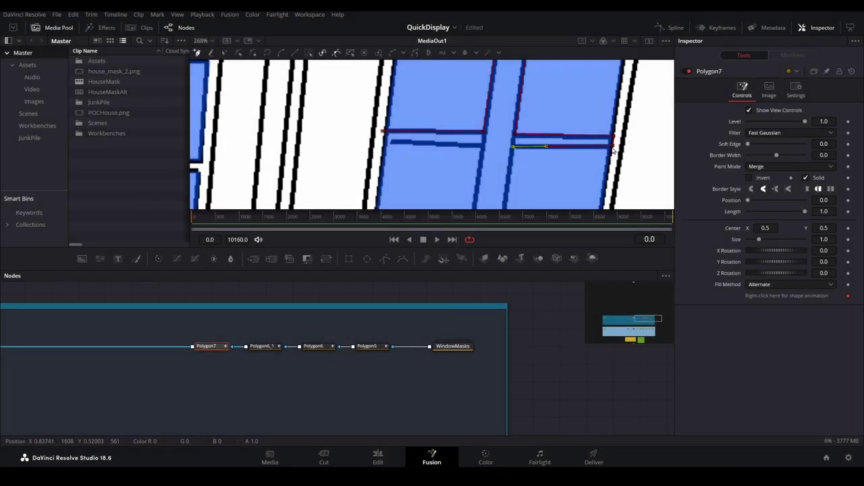
Draw further subtracting polygons over the next windows' crossbars and dividers.
click(613, 145)
scroll(581, 158, down, 3)
click(498, 168)
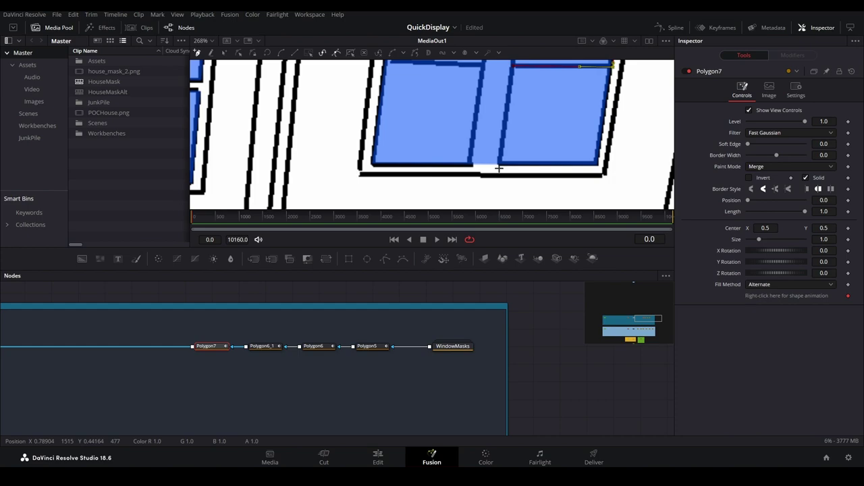
scroll(468, 169, up, 3)
click(482, 120)
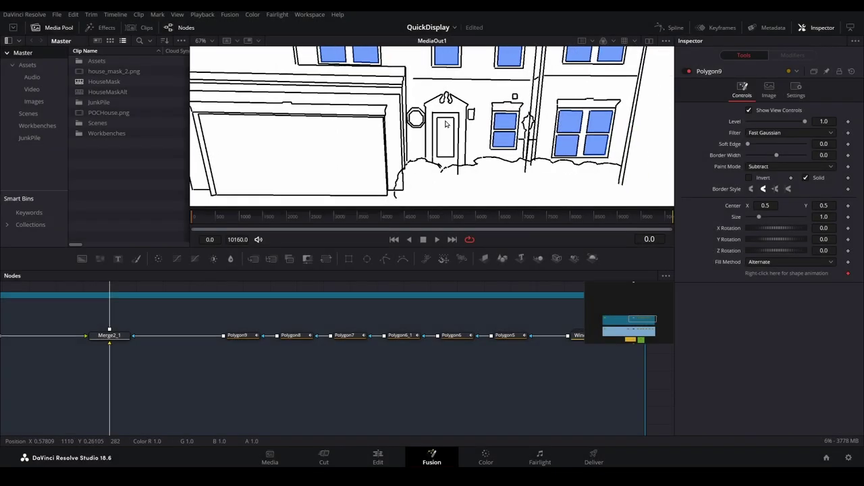
Group the Polygon5 through Polygon9 nodes and move the group along the chain.
drag(520, 370, 226, 331)
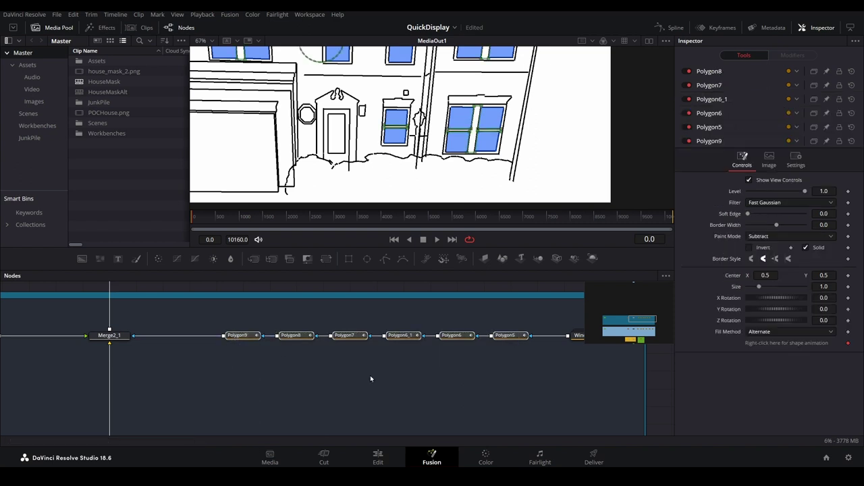
right_click(449, 335)
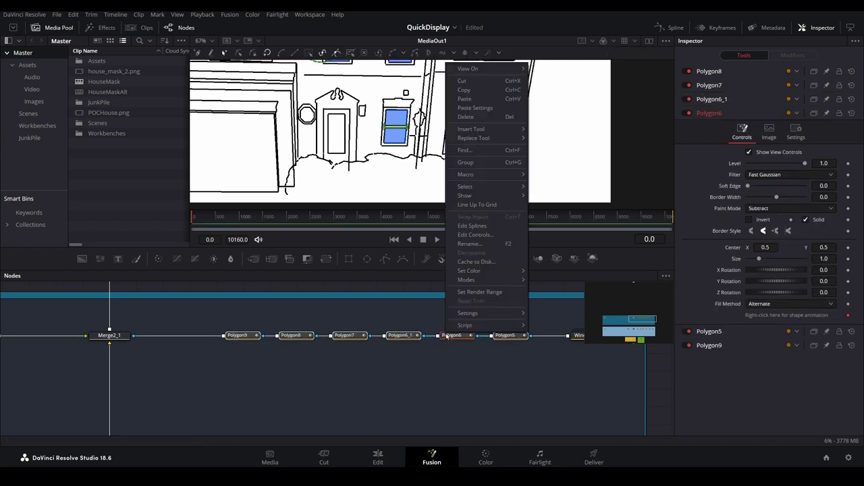
click(482, 163)
drag(386, 335, 523, 333)
Rename the new group node to Subtraction and zoom the viewer out.
right_click(524, 334)
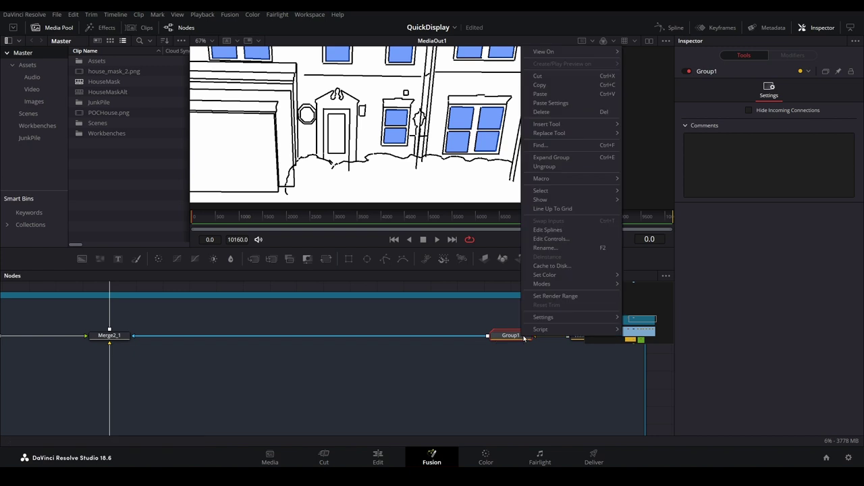
click(547, 248)
text(Sub)
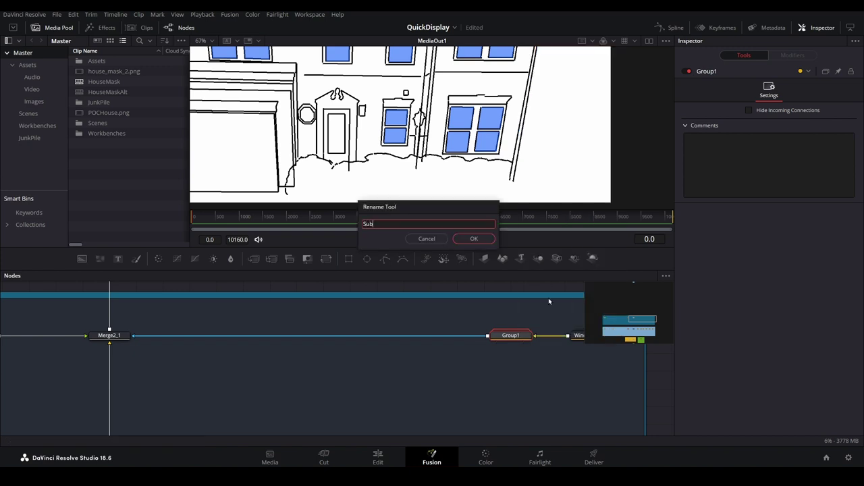
text(traction)
key(Return)
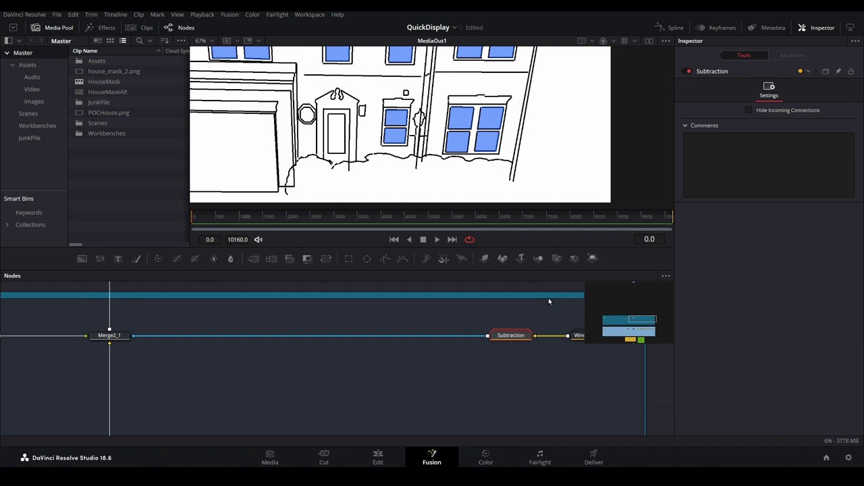
key(minus)
key(minus)
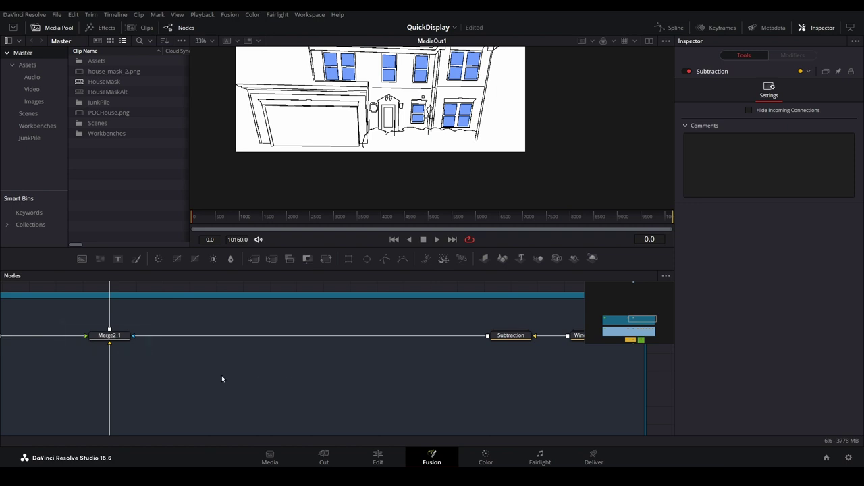
Set the viewer zoom to Fit and toggle Merge2 on to show the glass masks.
click(200, 40)
click(201, 50)
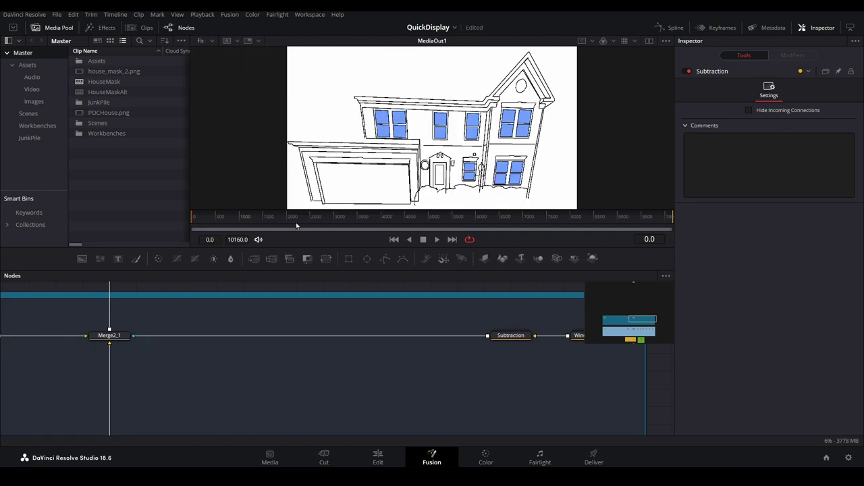
scroll(300, 379, down, 5)
click(120, 375)
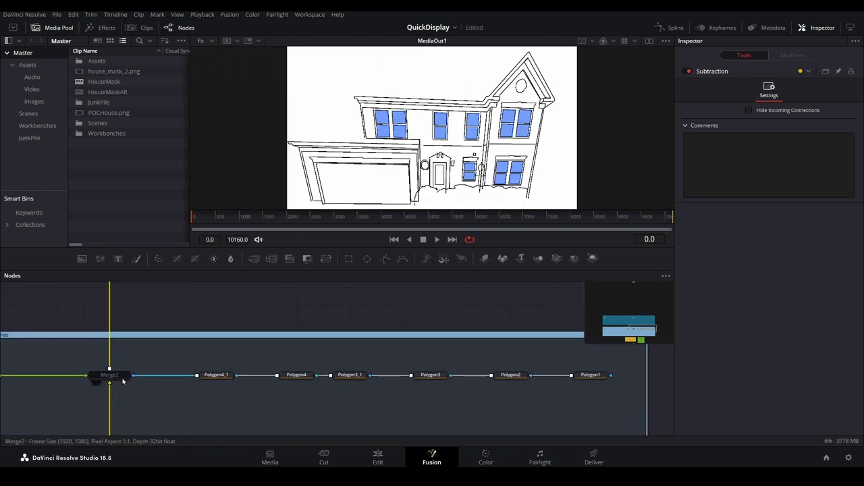
click(687, 71)
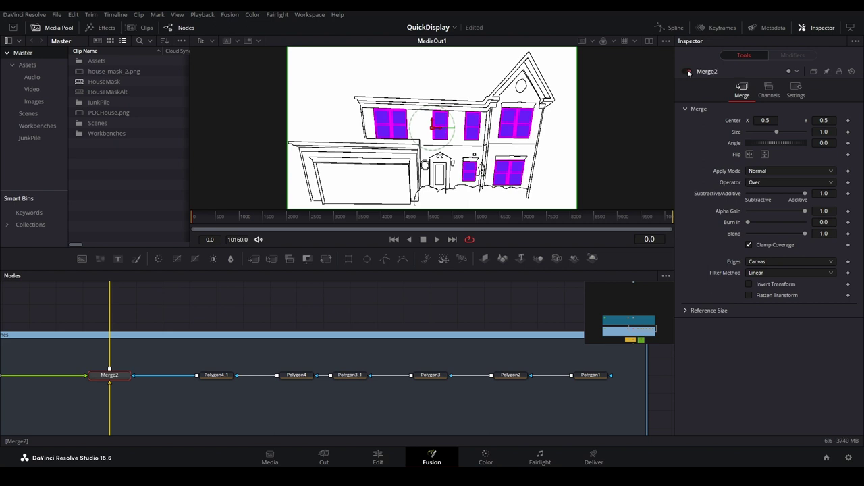
Disable Merge1 to hide the house drawing and return to the Edit page.
click(636, 341)
click(375, 383)
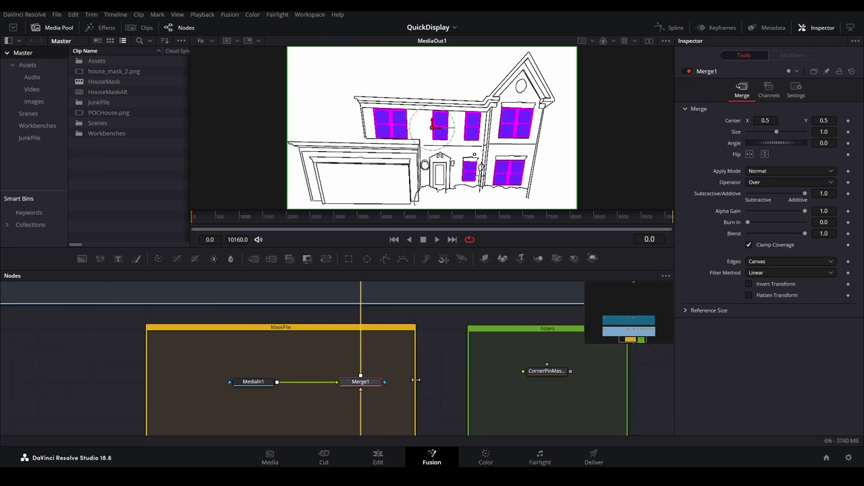
click(688, 71)
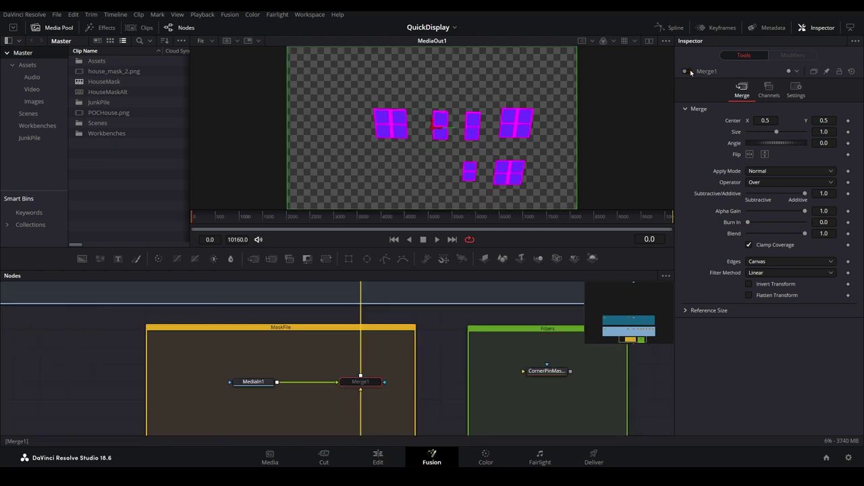
click(378, 457)
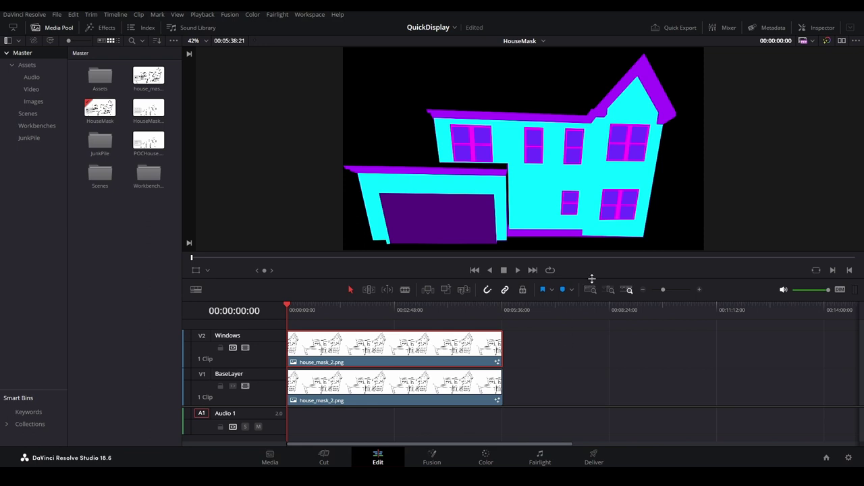
Enlarge the preview above the timeline and deselect the clip on the Windows track.
drag(592, 279, 592, 289)
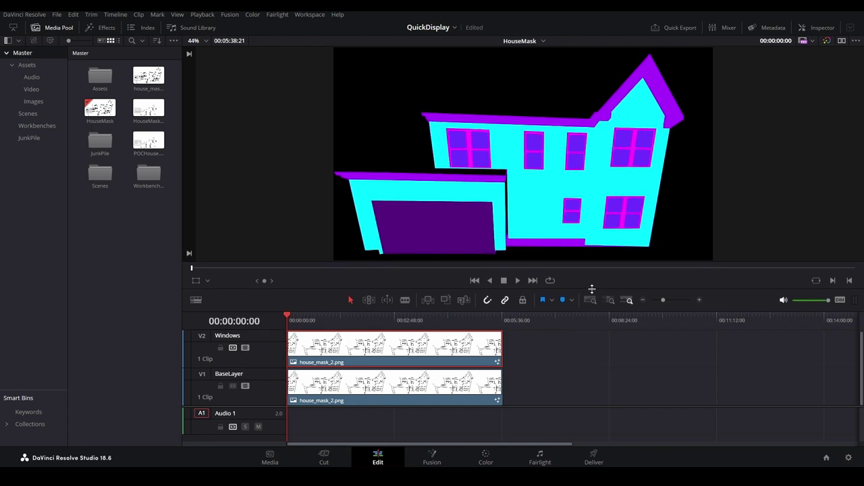
click(589, 354)
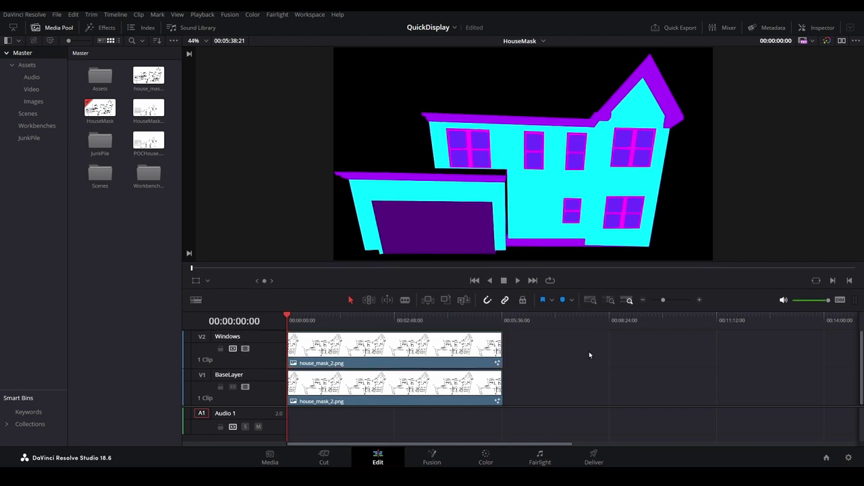